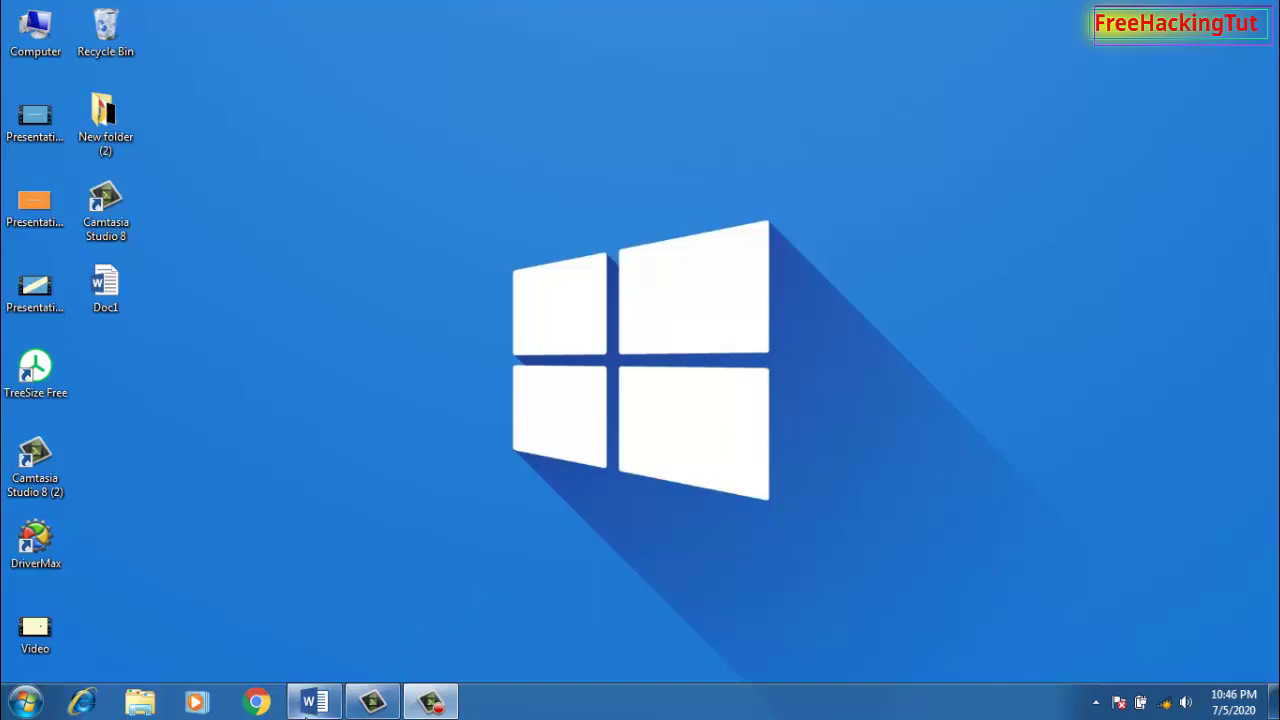
- Bring Doc1 back up in Word and scroll through its screenshots
click(313, 702)
scroll(611, 463, down, 5)
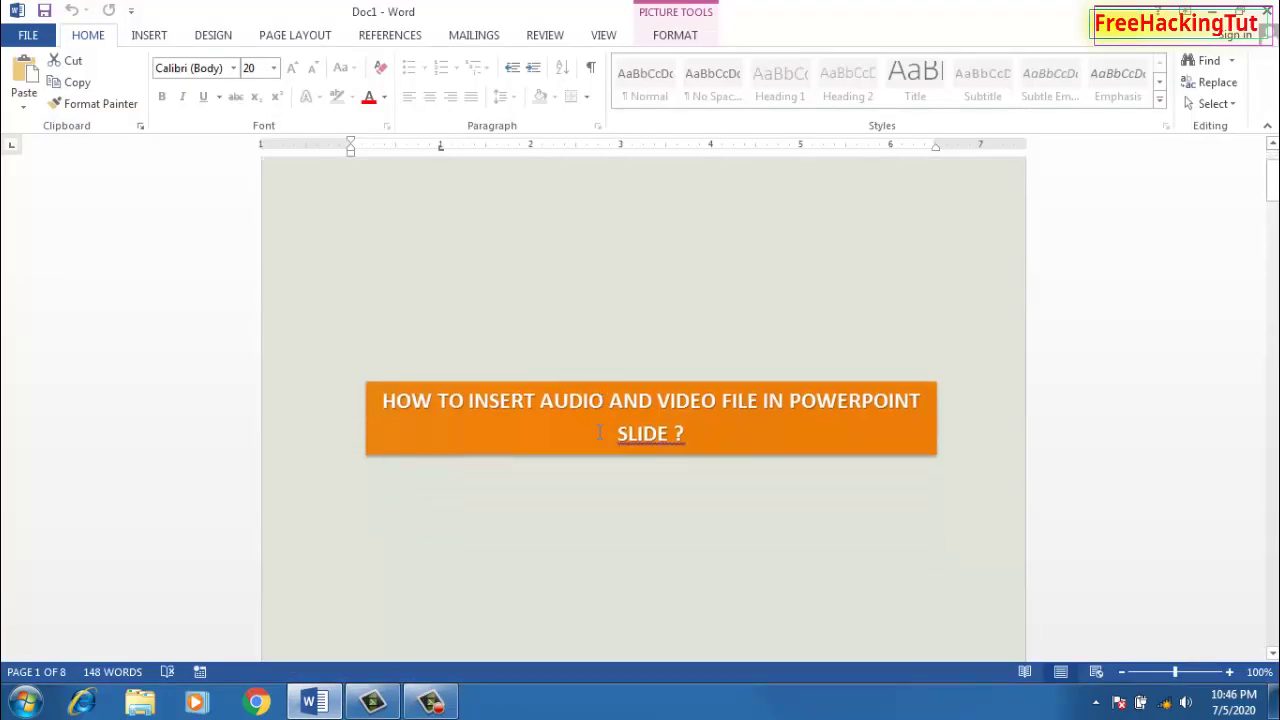
scroll(605, 435, down, 4)
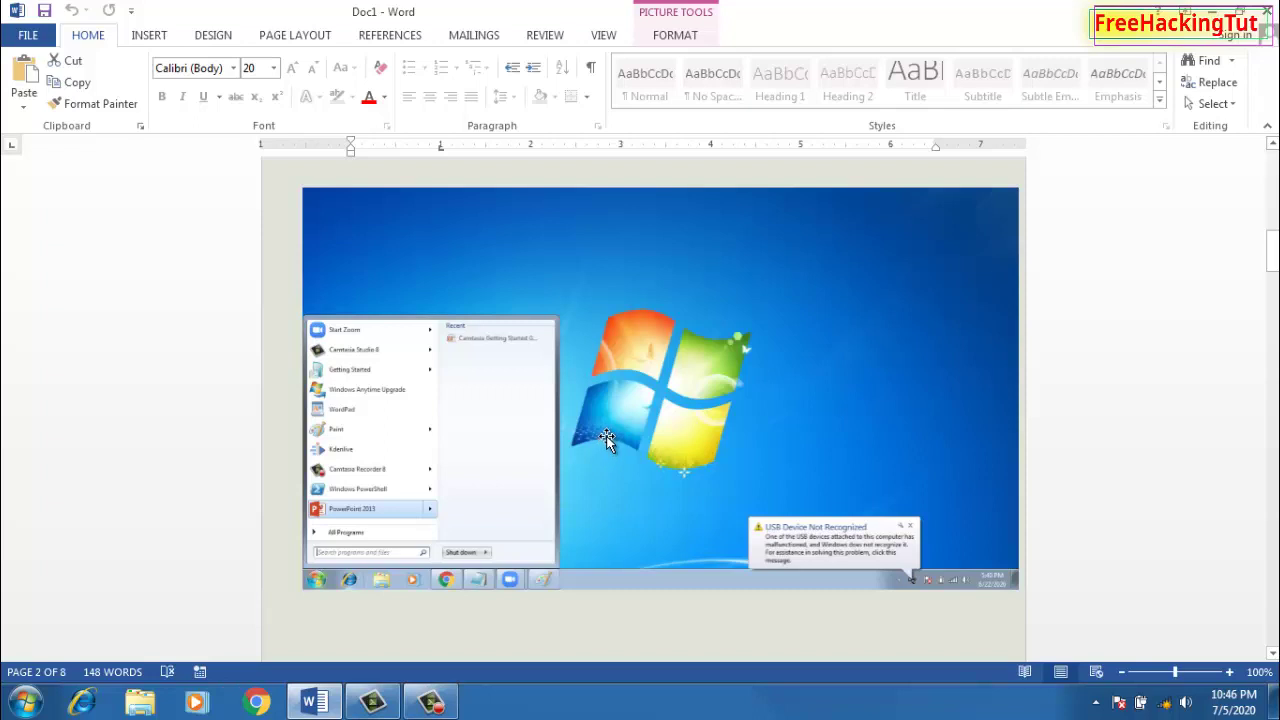
- Try Save as Picture on the Start menu screenshot, cancel it, then close Word
right_click(612, 426)
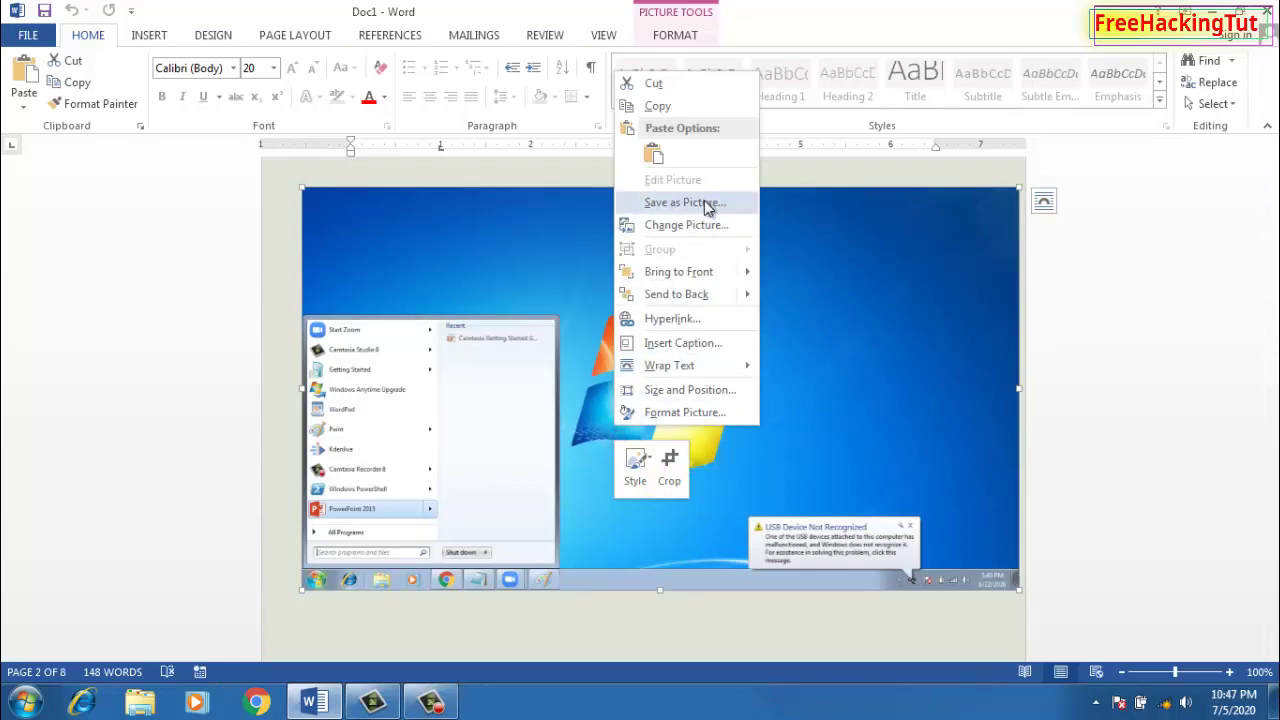
click(684, 202)
click(607, 12)
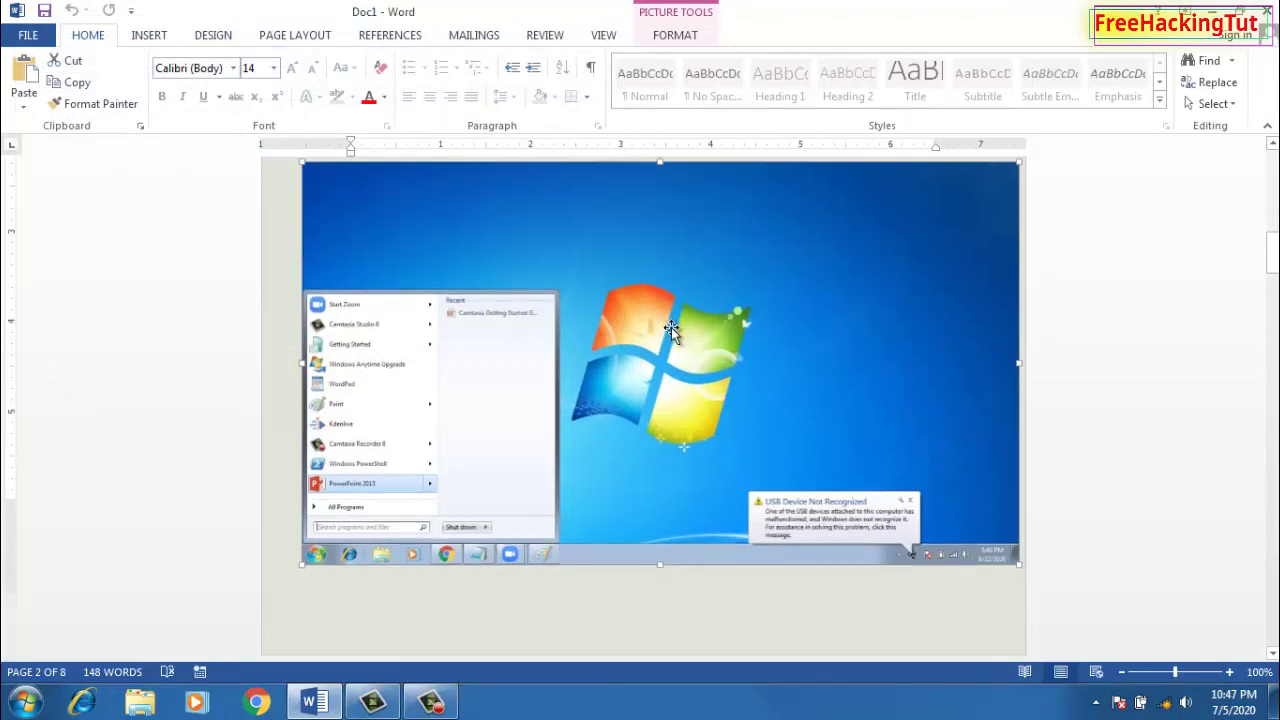
scroll(667, 334, down, 10)
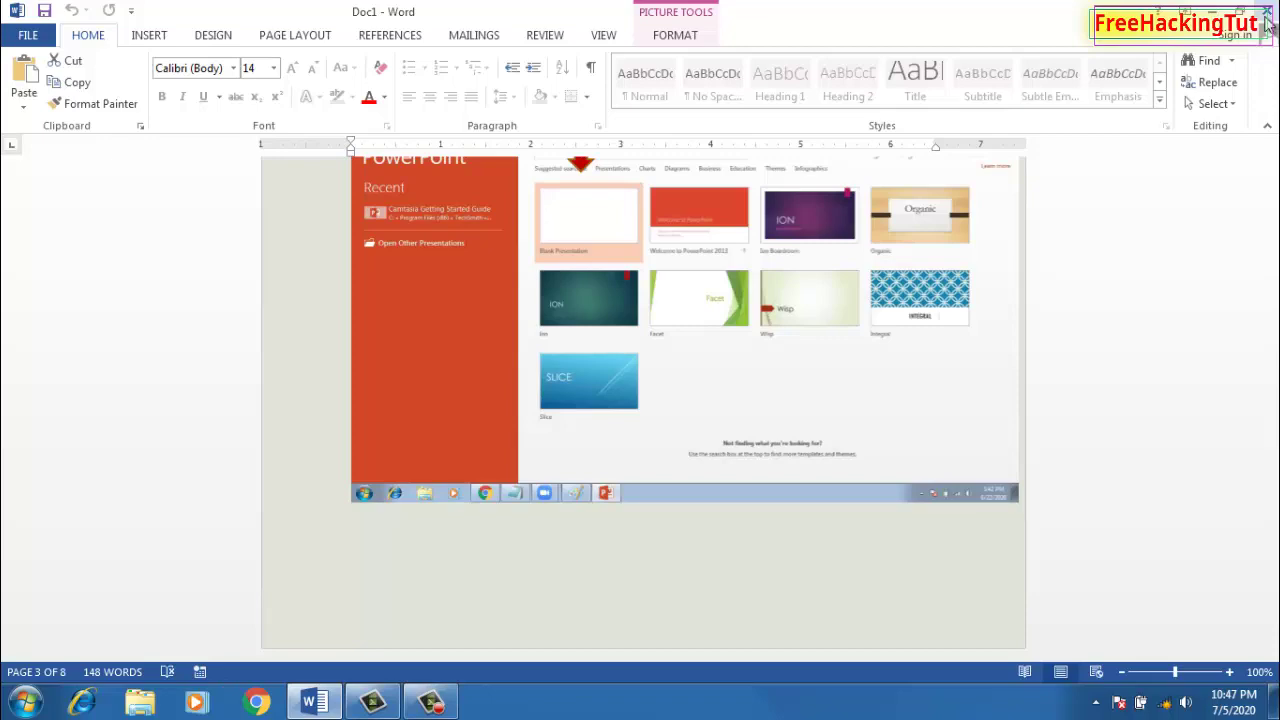
click(1267, 12)
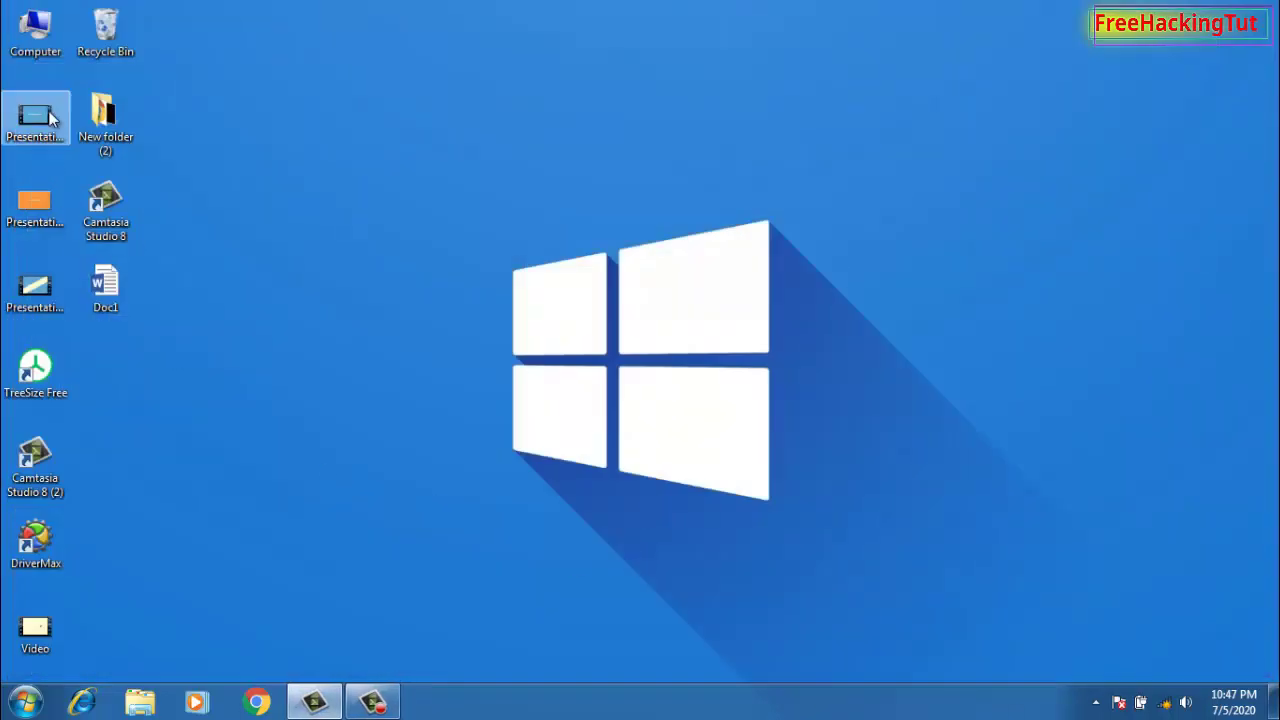
- In a maximized Computer window, turn off 'Hide extensions for known file types' in Folder Options
double_click(35, 30)
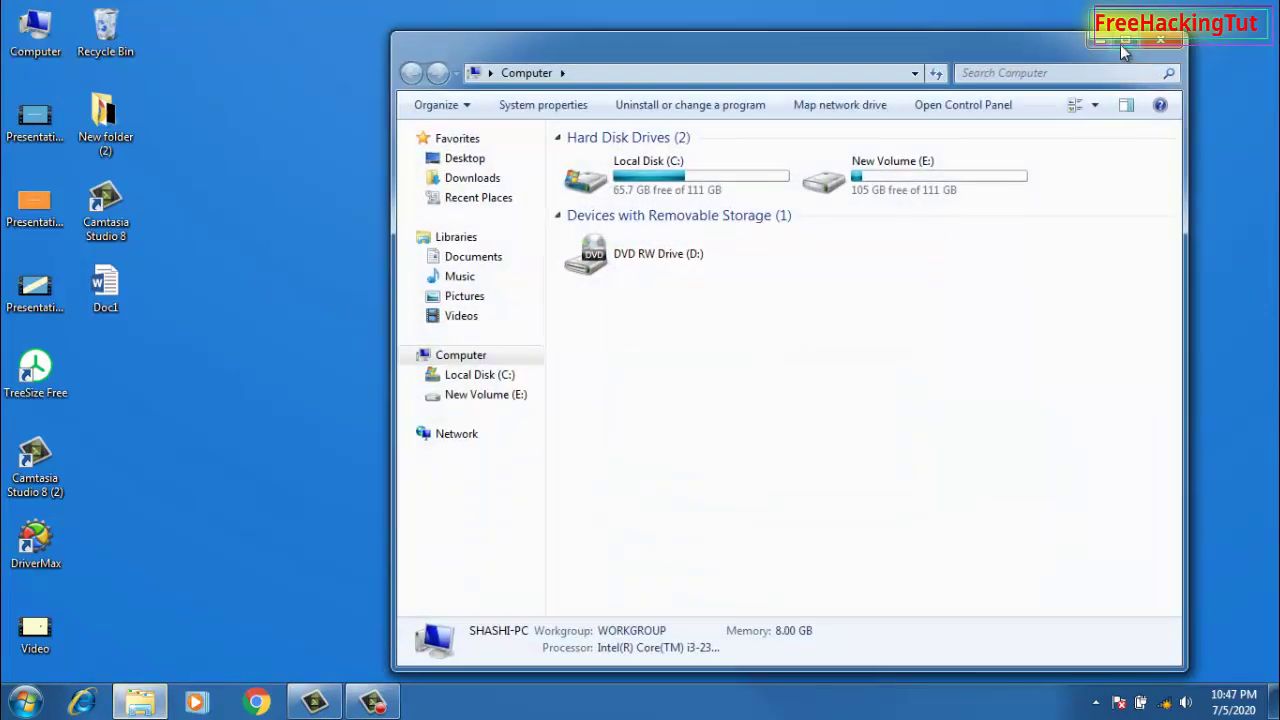
click(1124, 40)
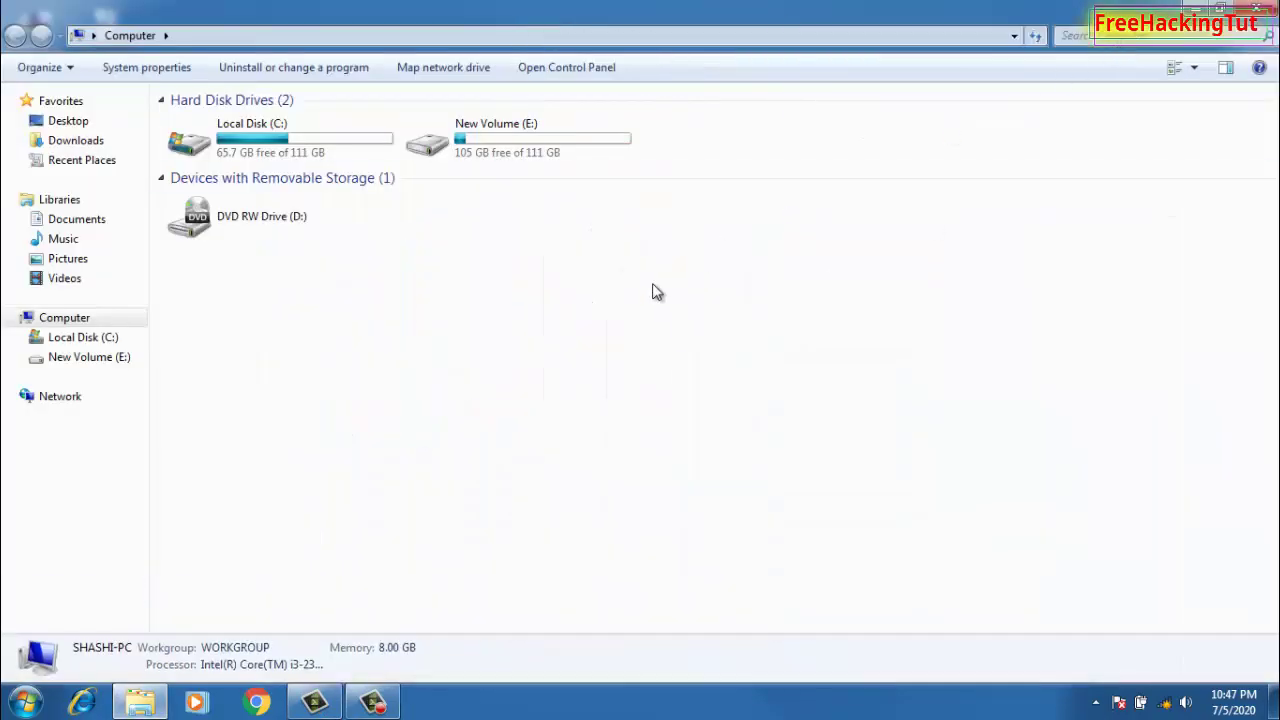
click(67, 71)
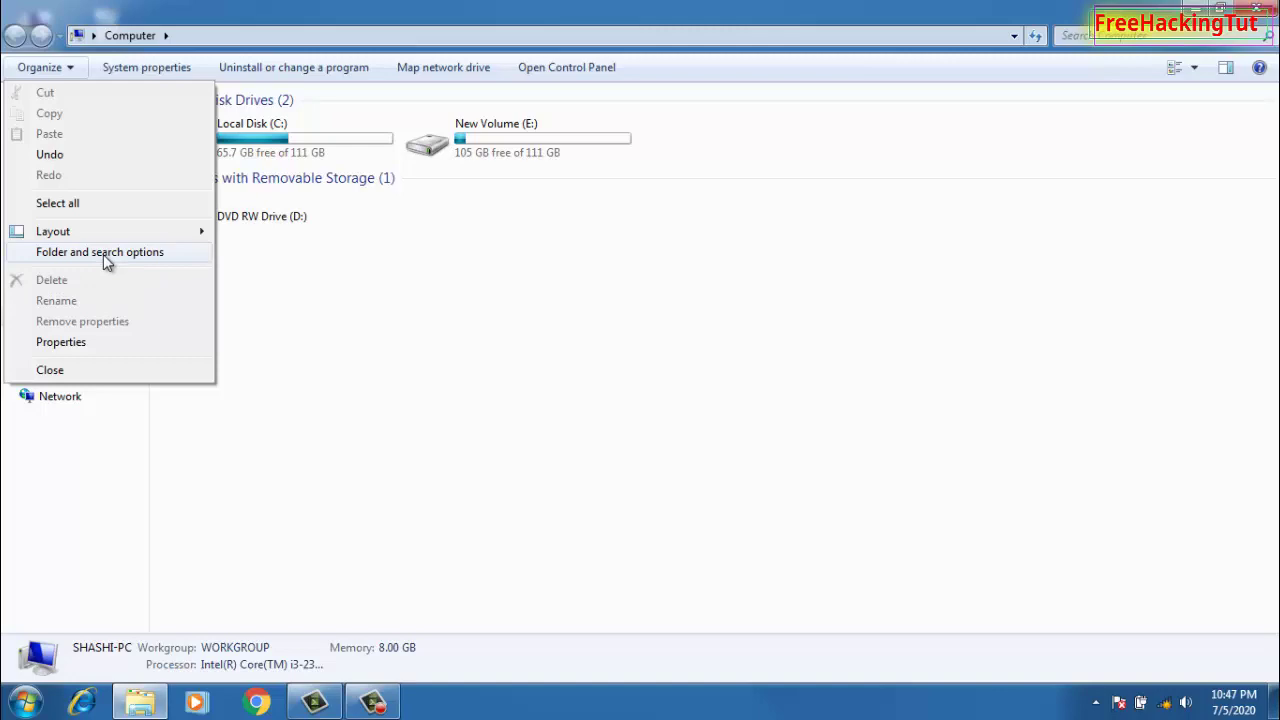
click(180, 441)
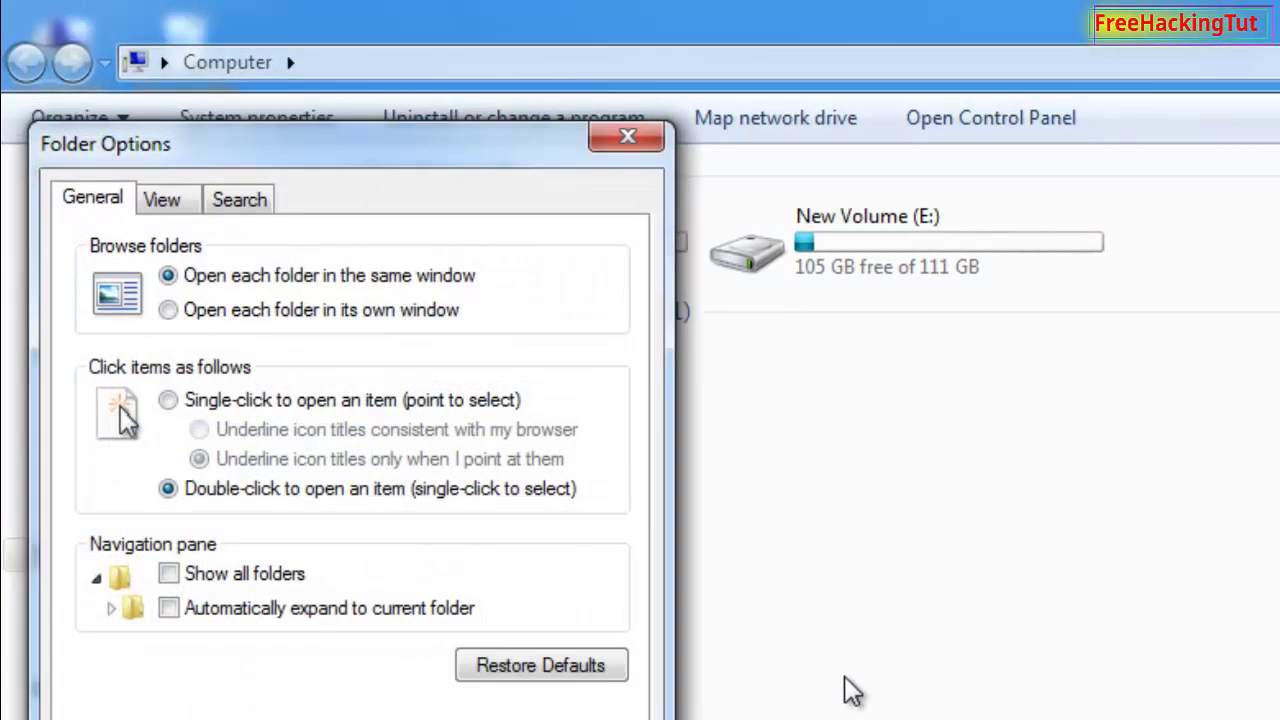
click(150, 202)
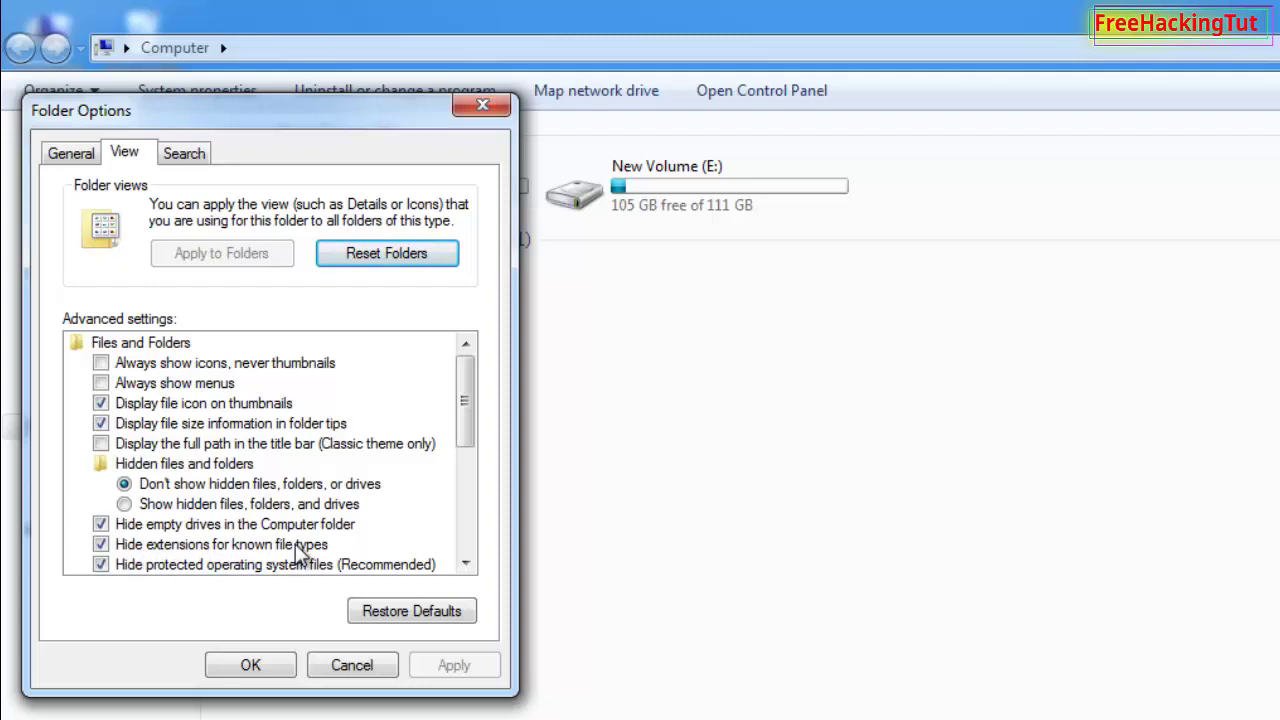
click(101, 545)
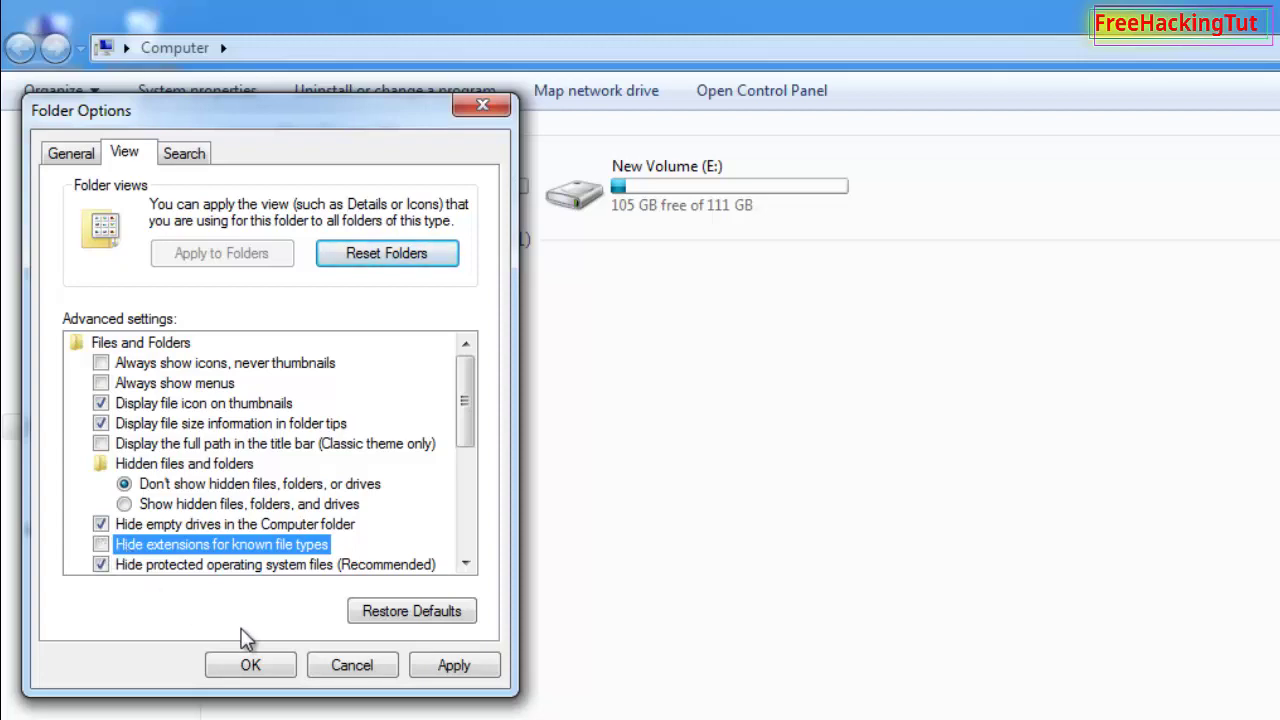
click(250, 665)
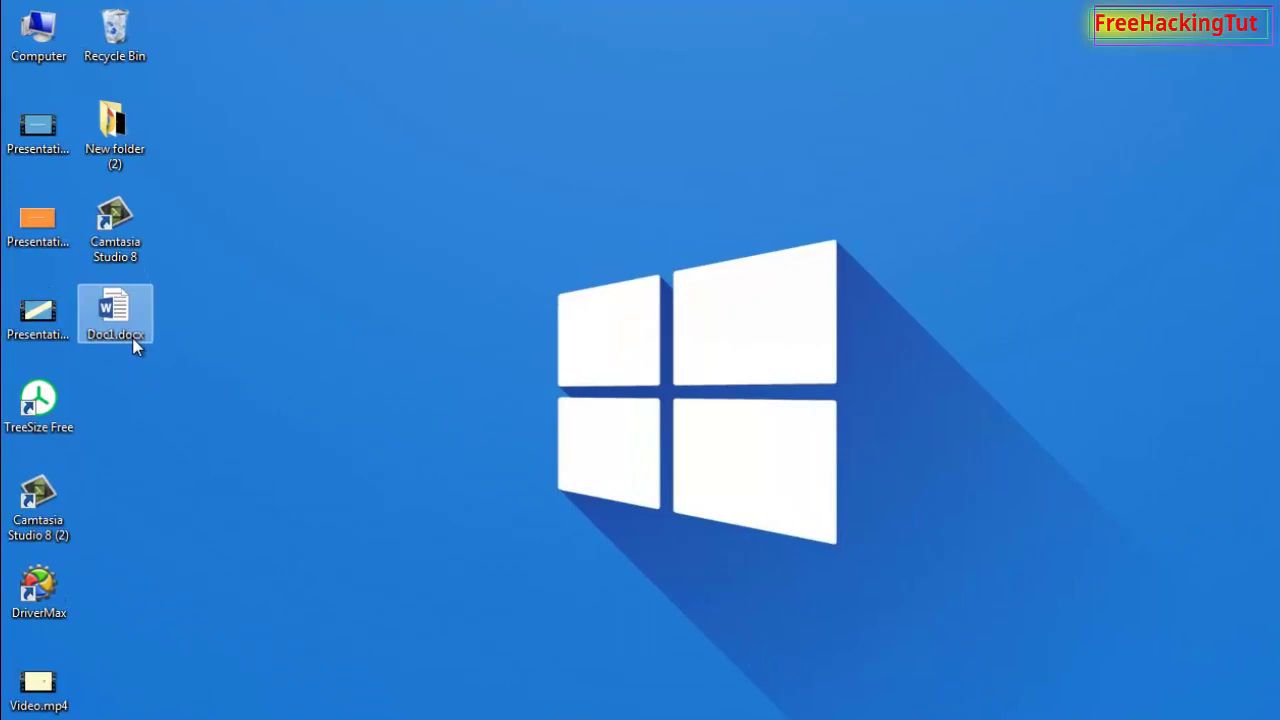
- Open Doc1.docx in Word and page down to its inserted-video screenshot
double_click(179, 476)
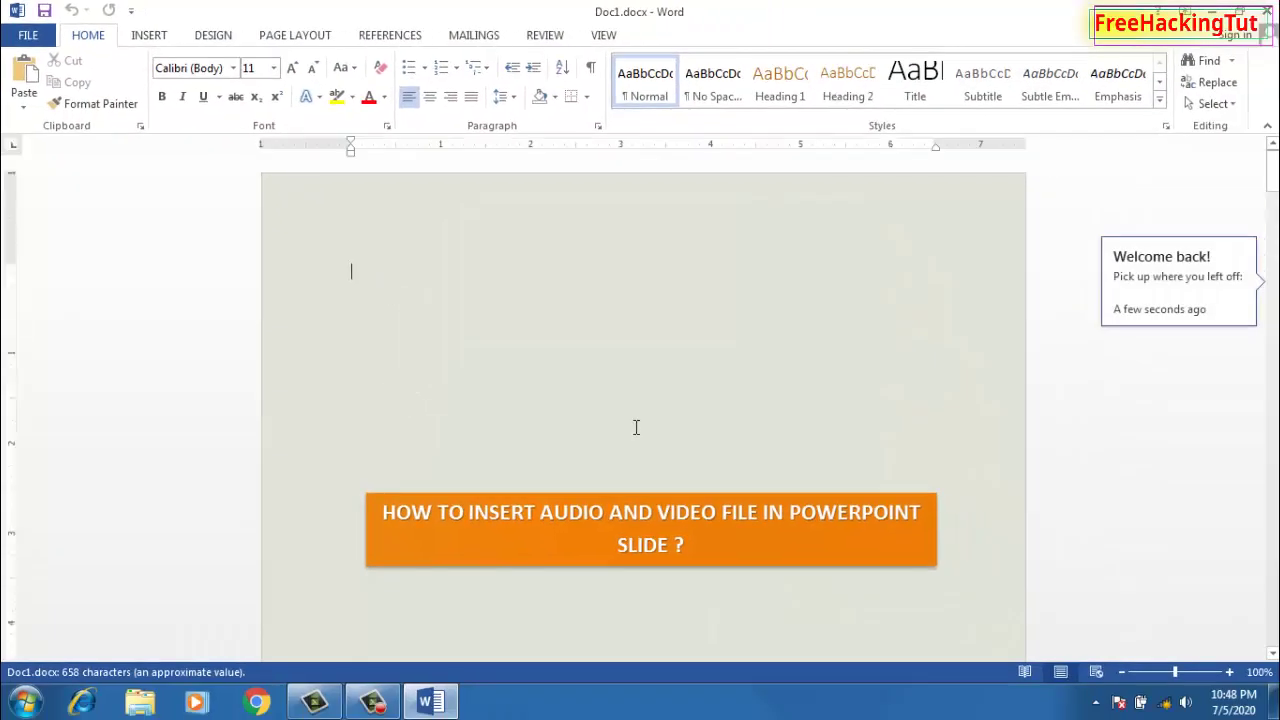
drag(1274, 168, 1272, 490)
scroll(815, 456, down, 1)
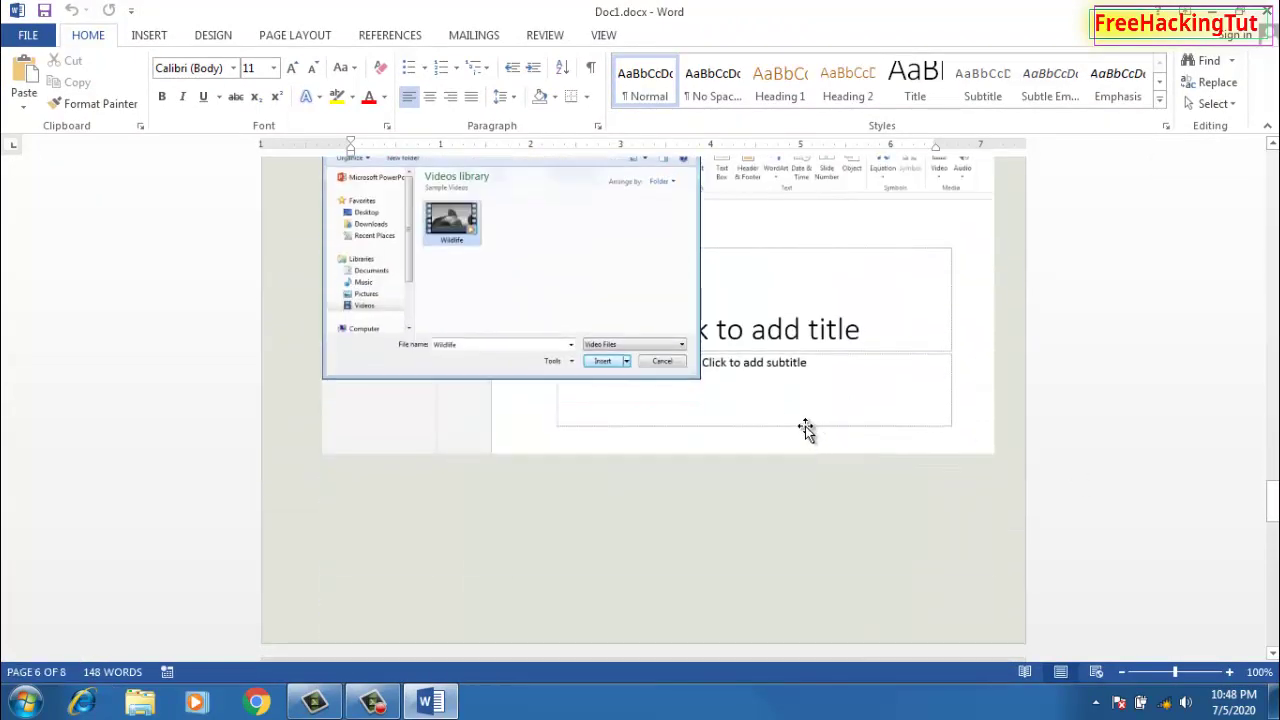
scroll(790, 403, up, 1)
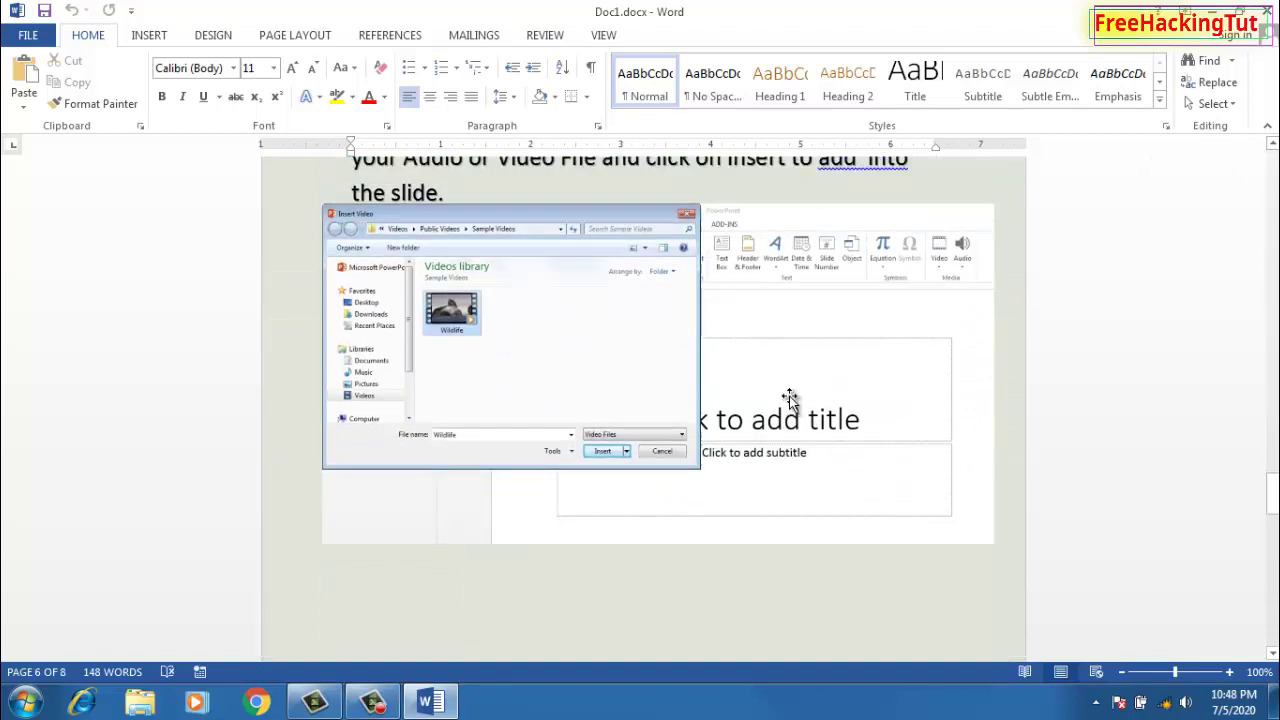
scroll(790, 400, down, 10)
scroll(790, 400, down, 5)
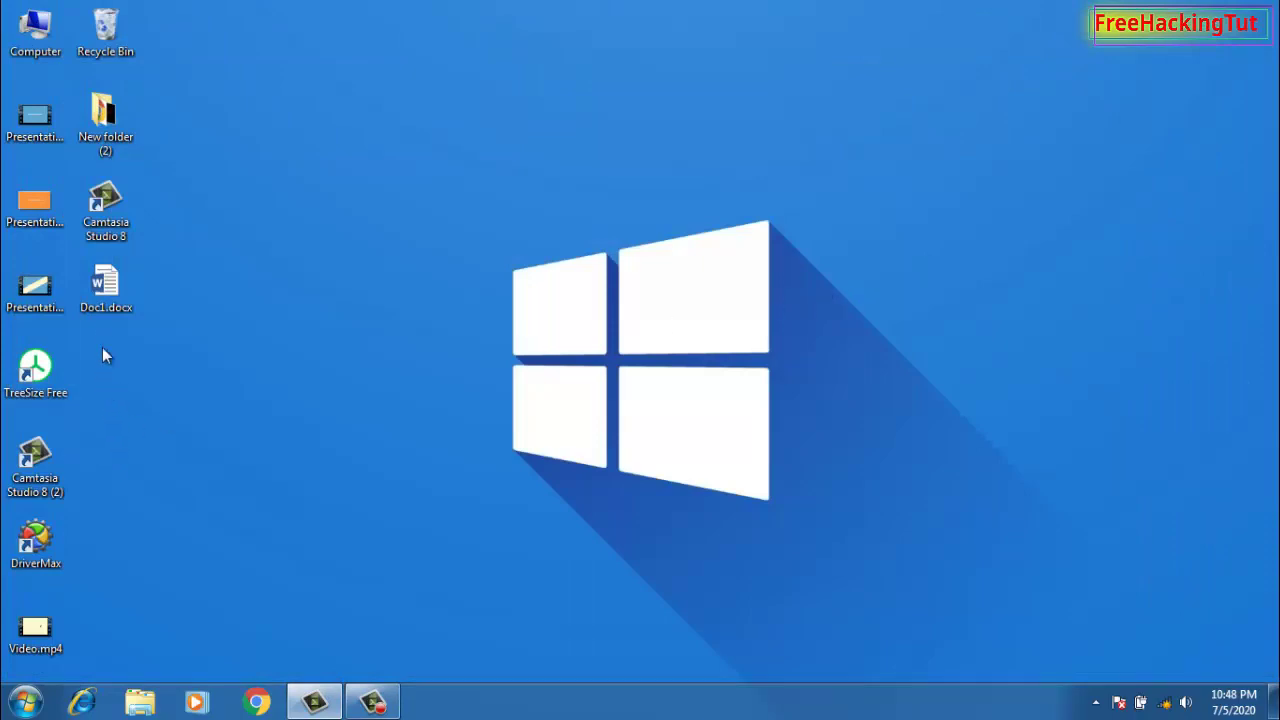
- Change Doc1.docx's extension to .zip, making it Doc1.zip, and accept the extension-change warning
right_click(98, 295)
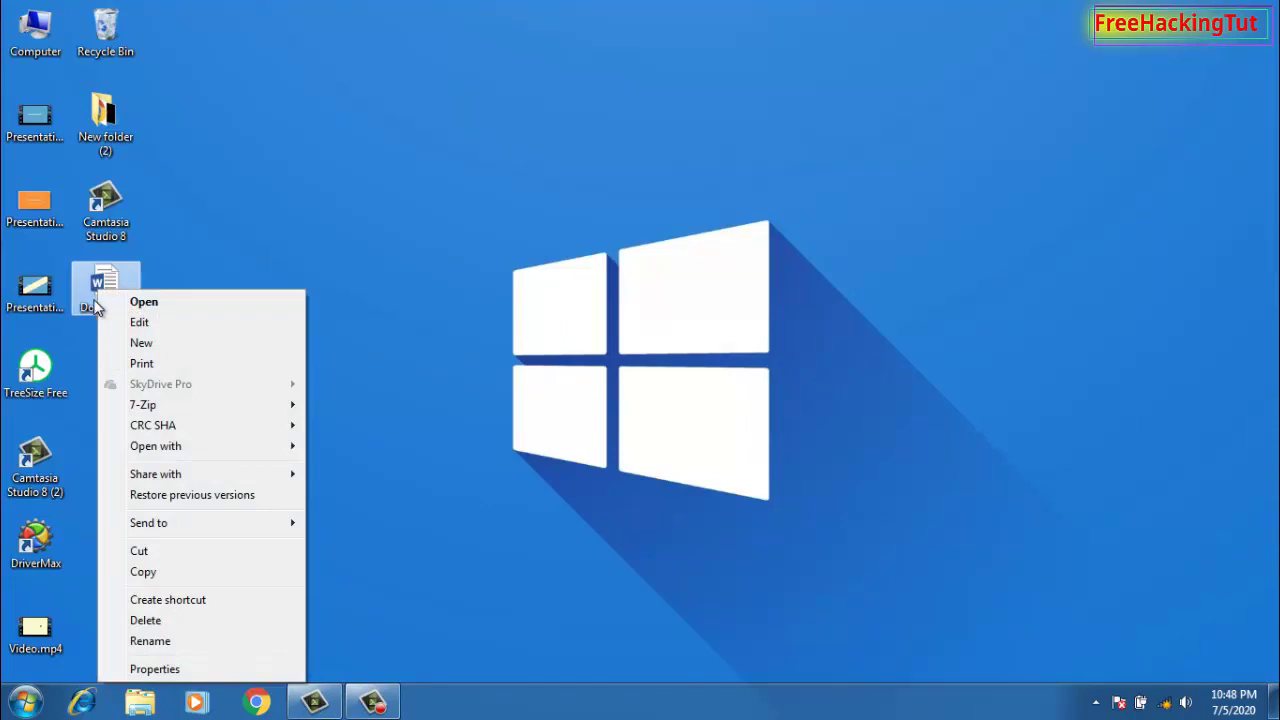
click(152, 640)
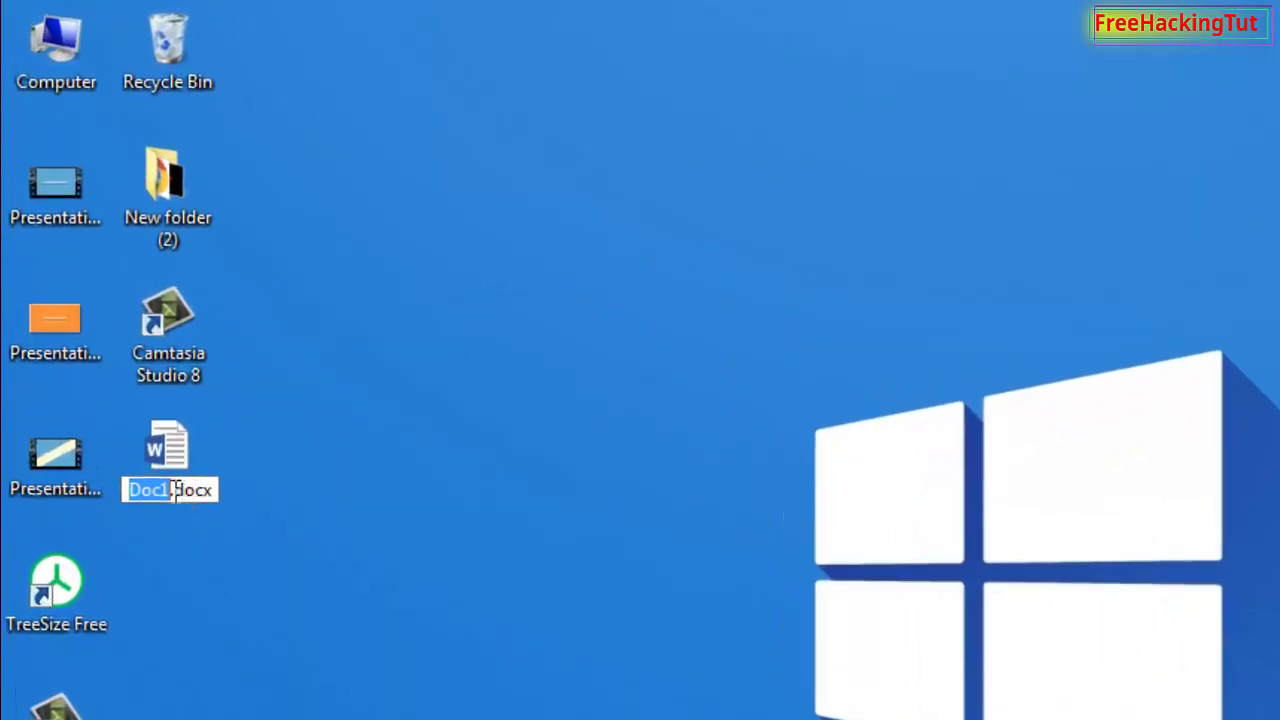
drag(178, 489, 216, 490)
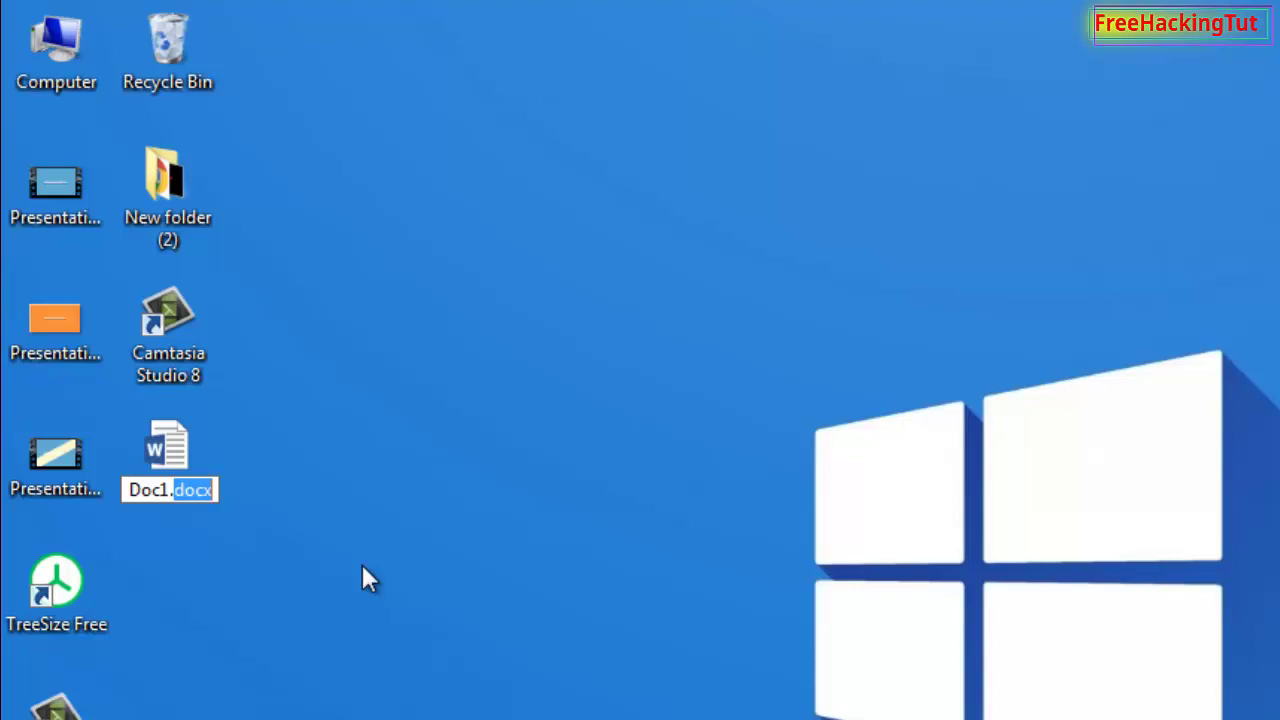
text(ZIP)
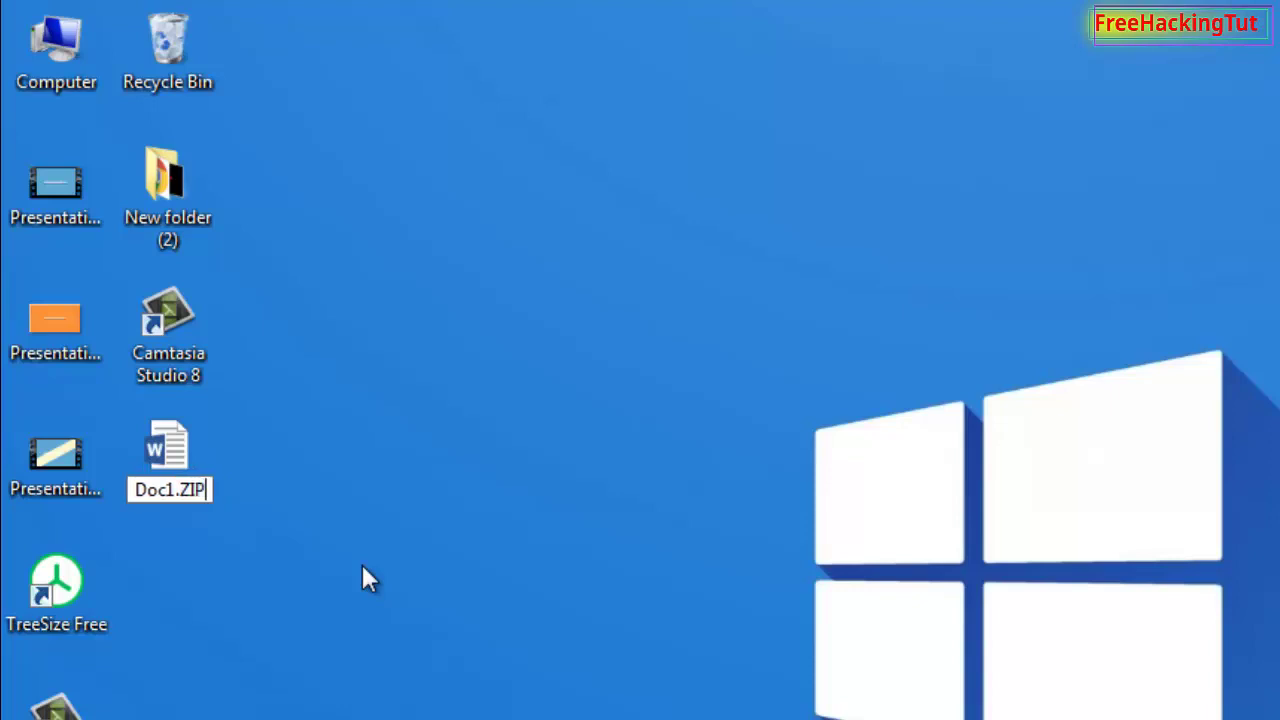
key(BackSpace)
key(BackSpace)
key(BackSpace)
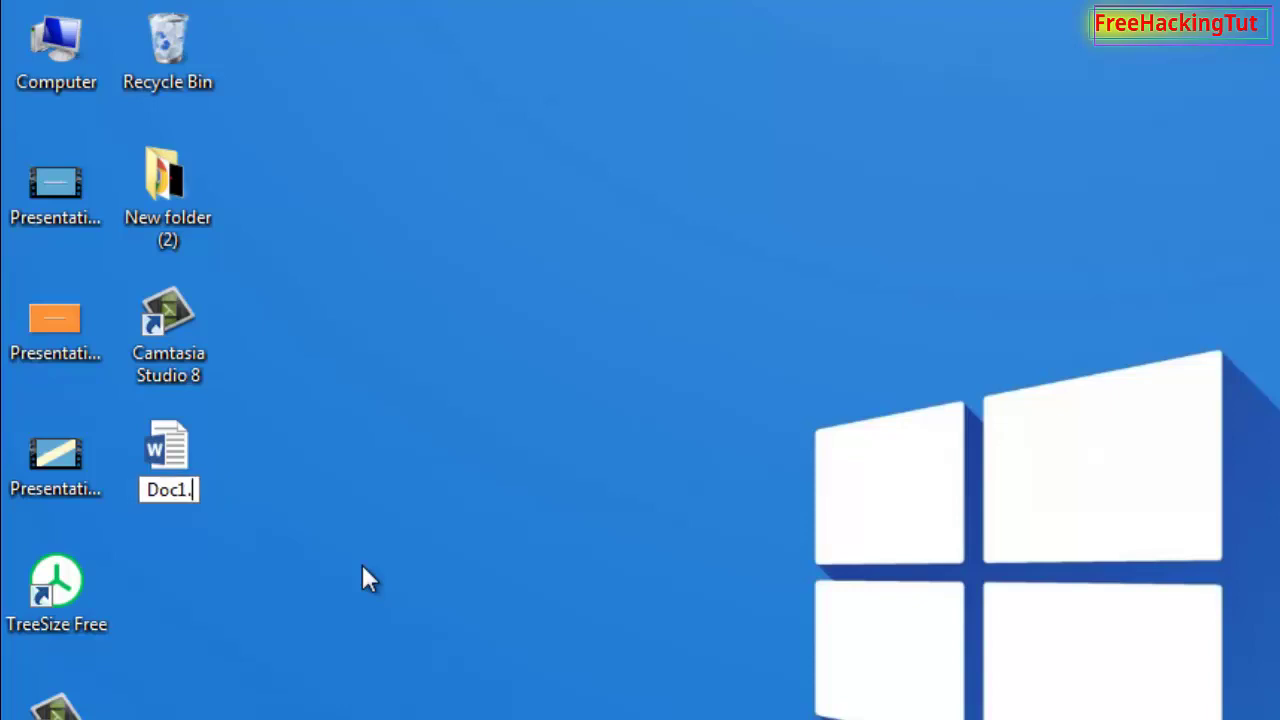
text(zip)
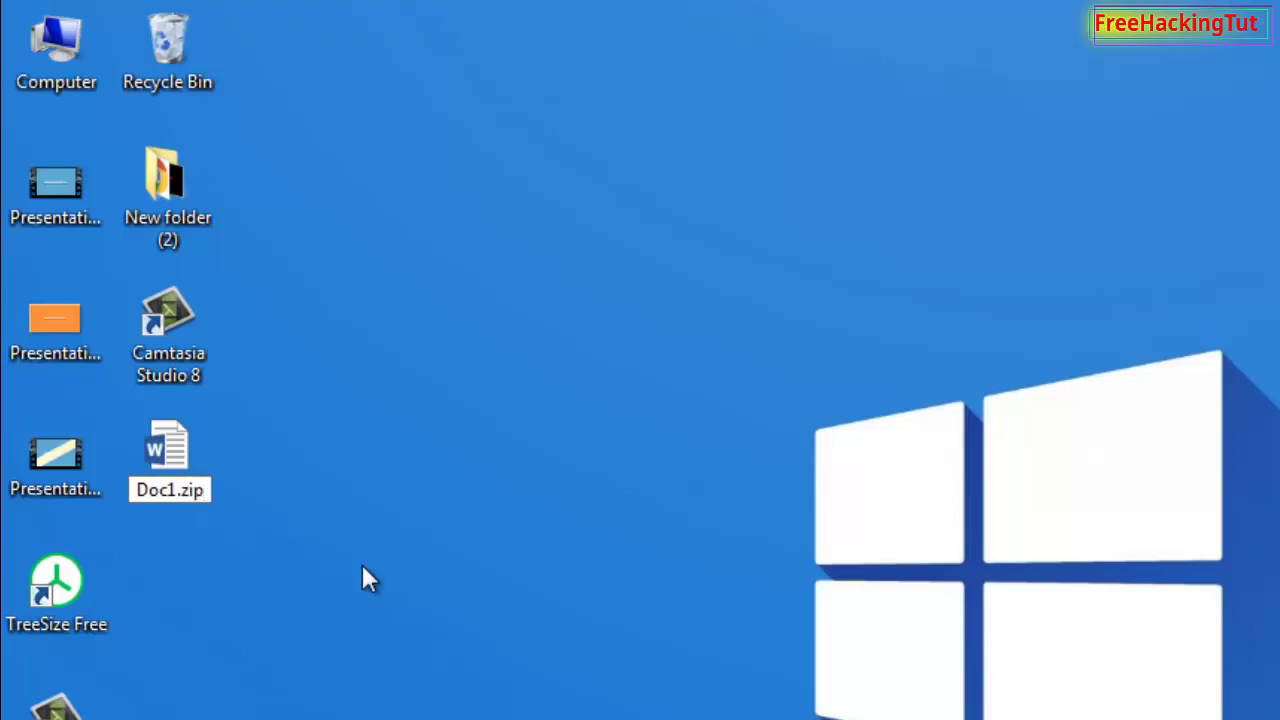
key(Return)
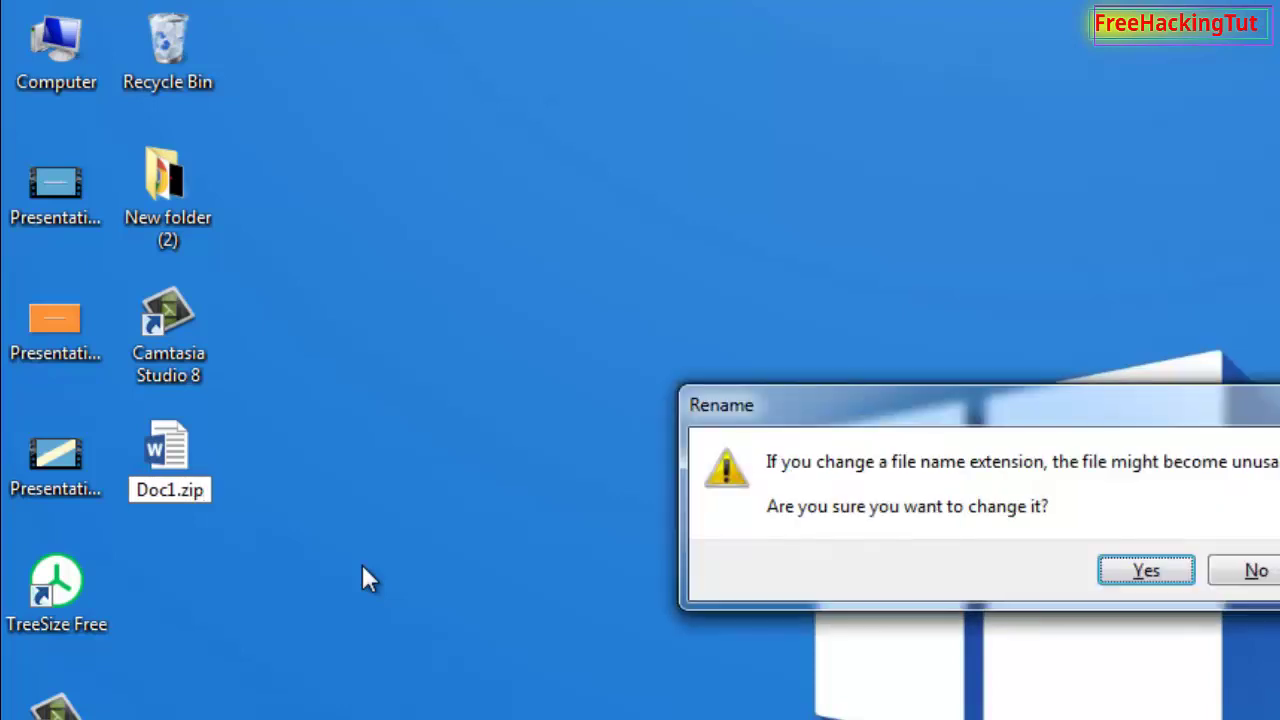
click(1144, 571)
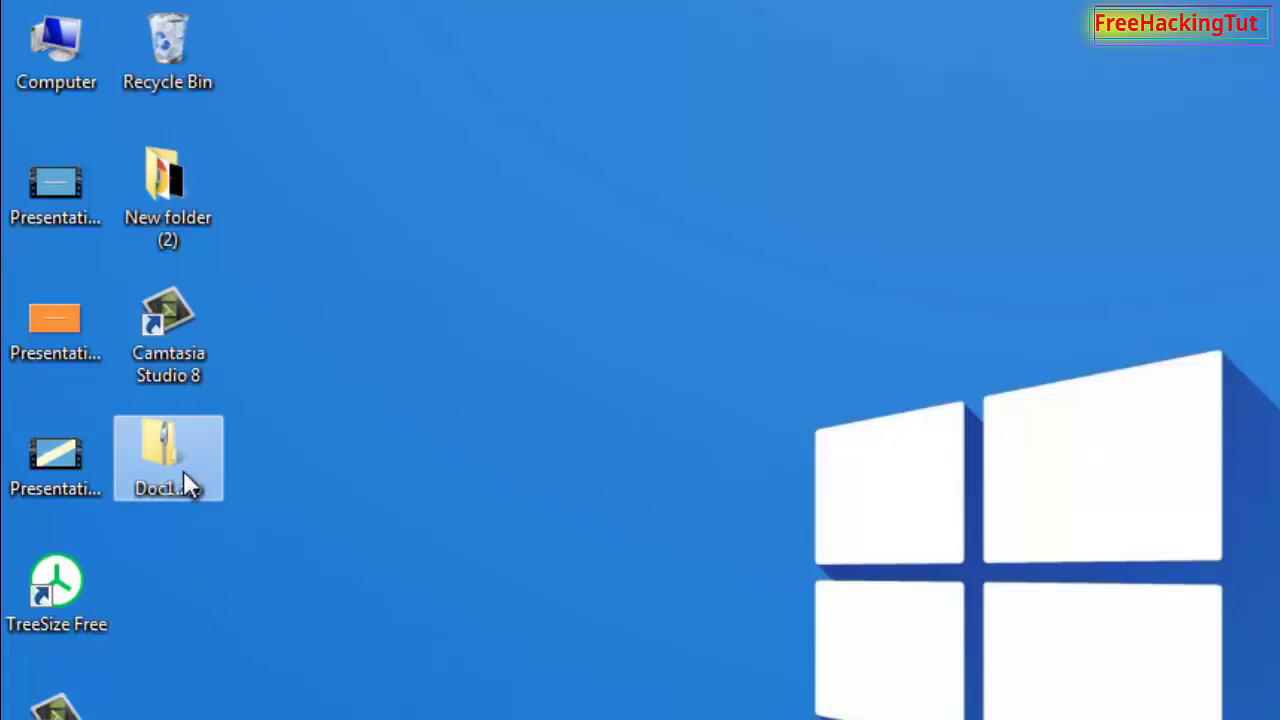
- Browse into Doc1.zip's word\media folder to show image1.jpg through image6.jpg
mouse_move(176, 449)
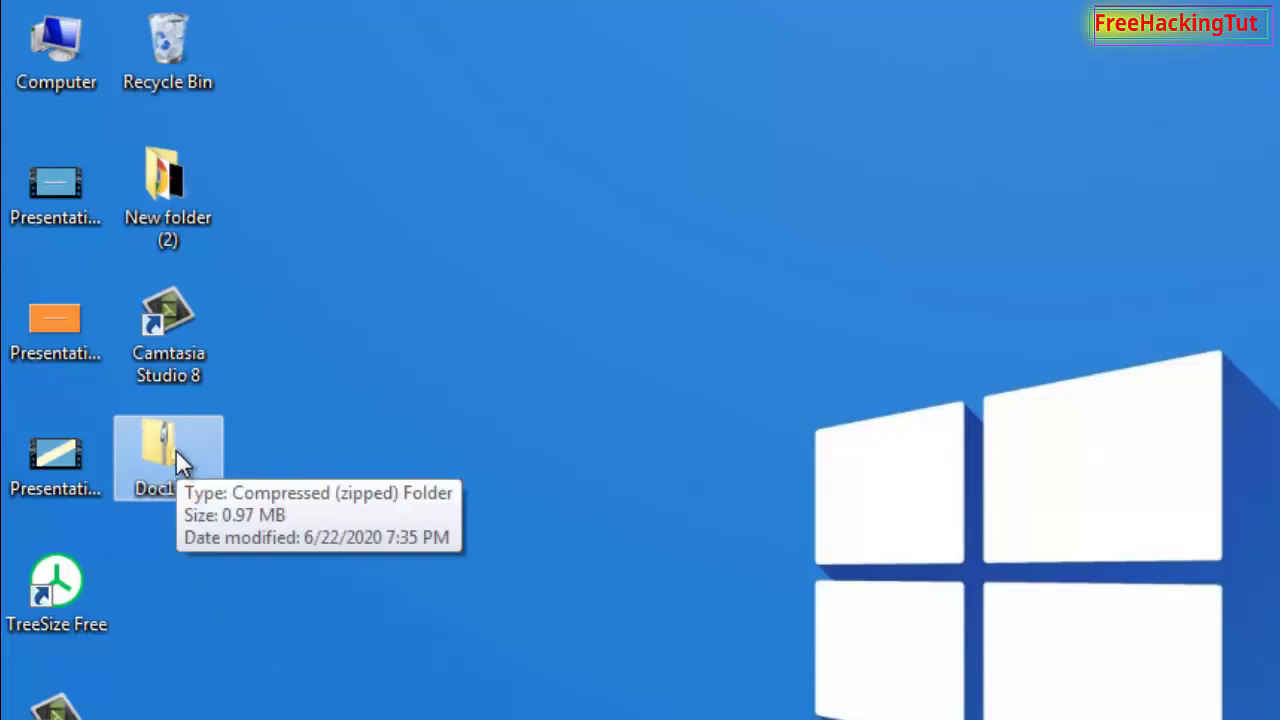
double_click(176, 449)
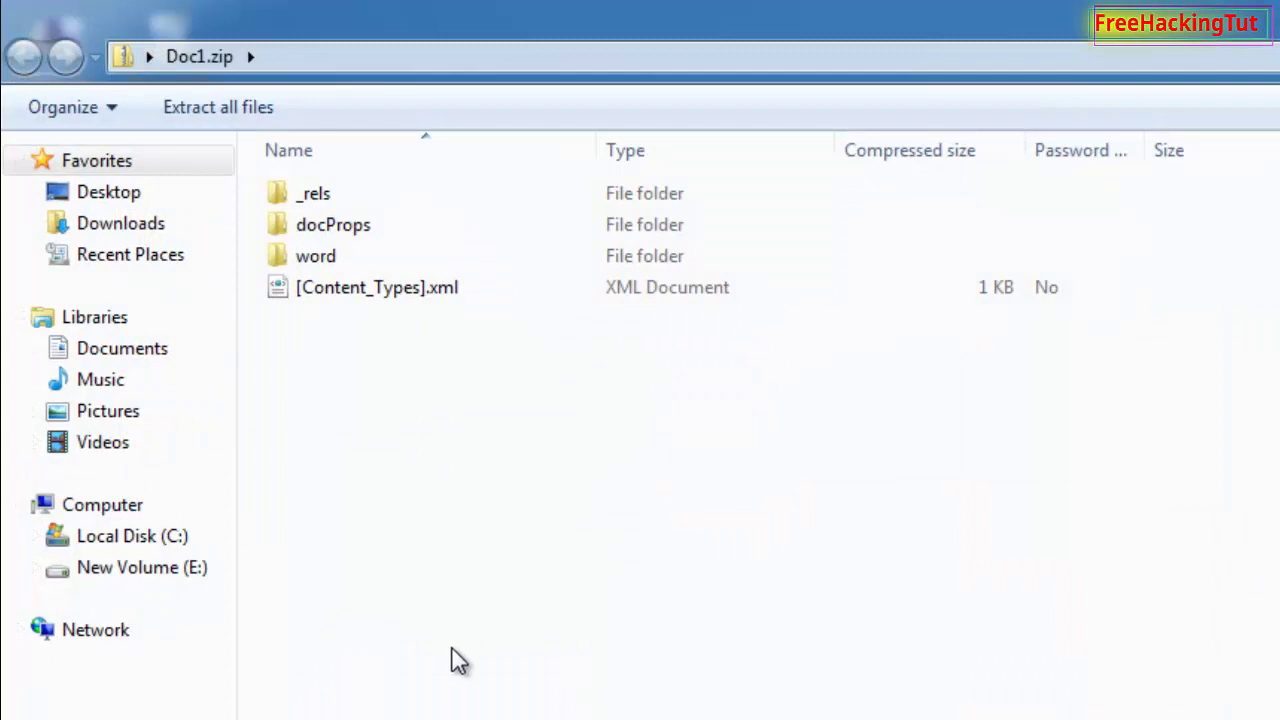
double_click(335, 260)
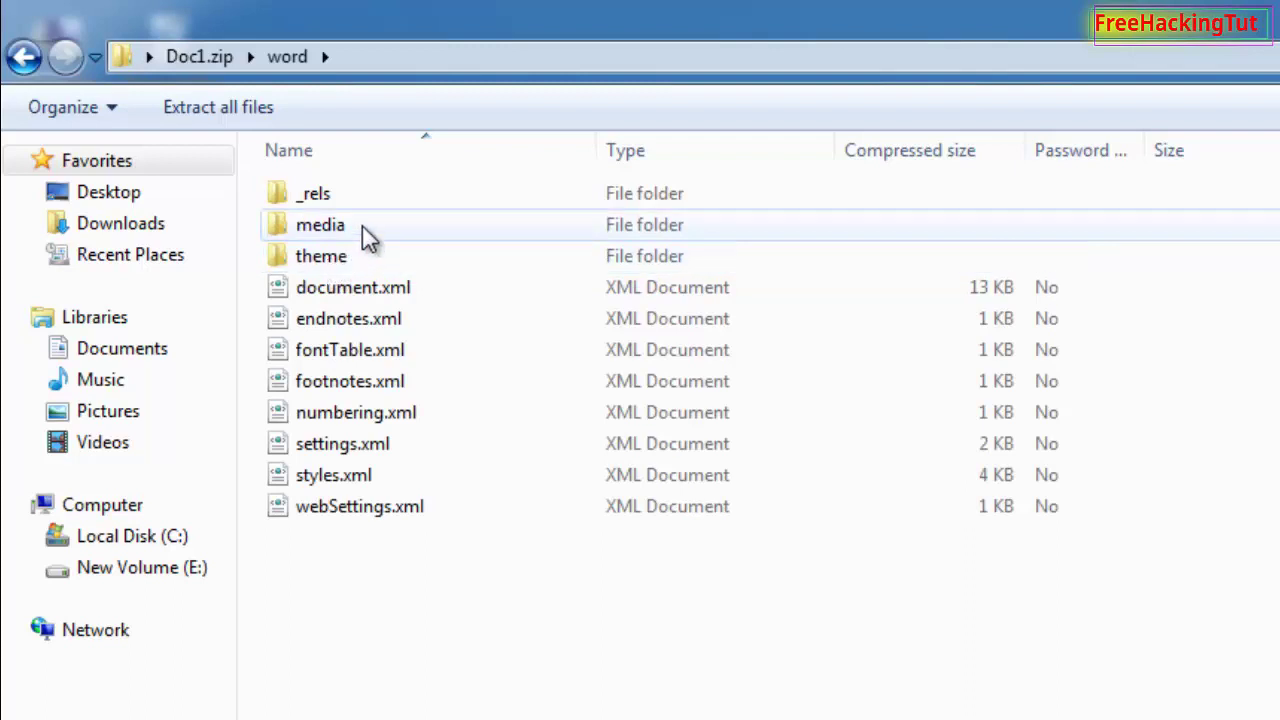
double_click(362, 226)
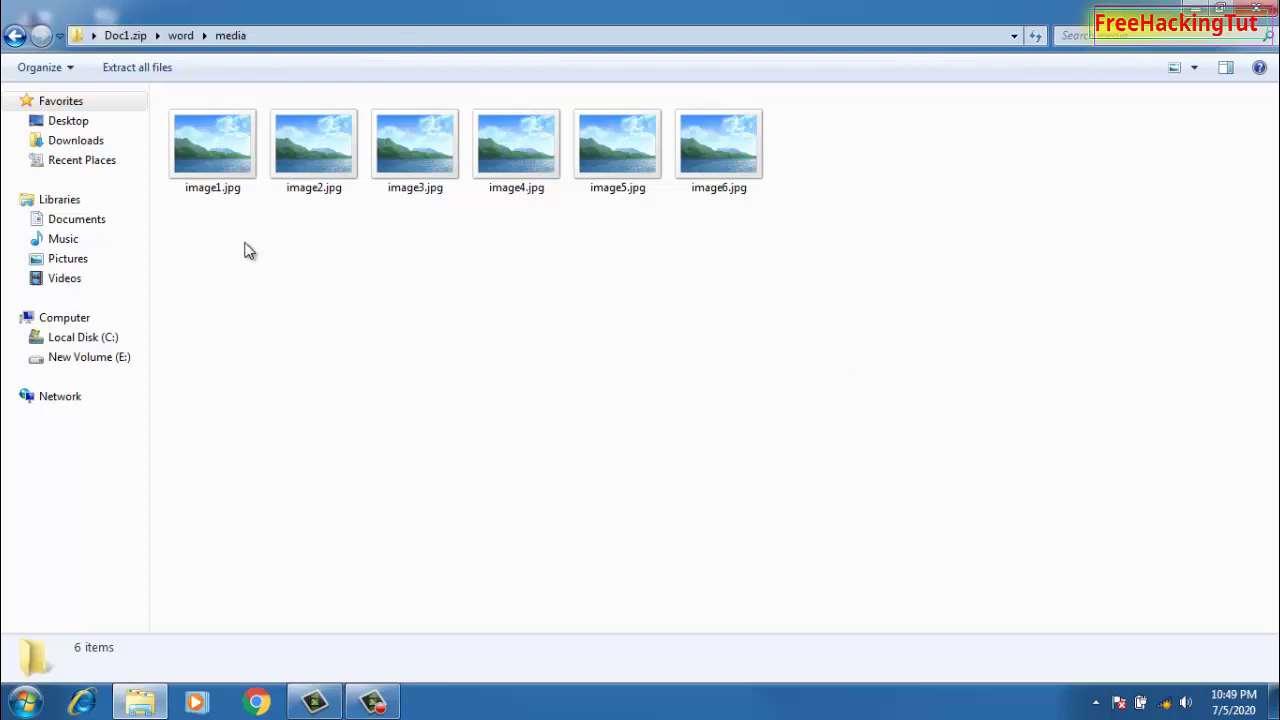
click(214, 166)
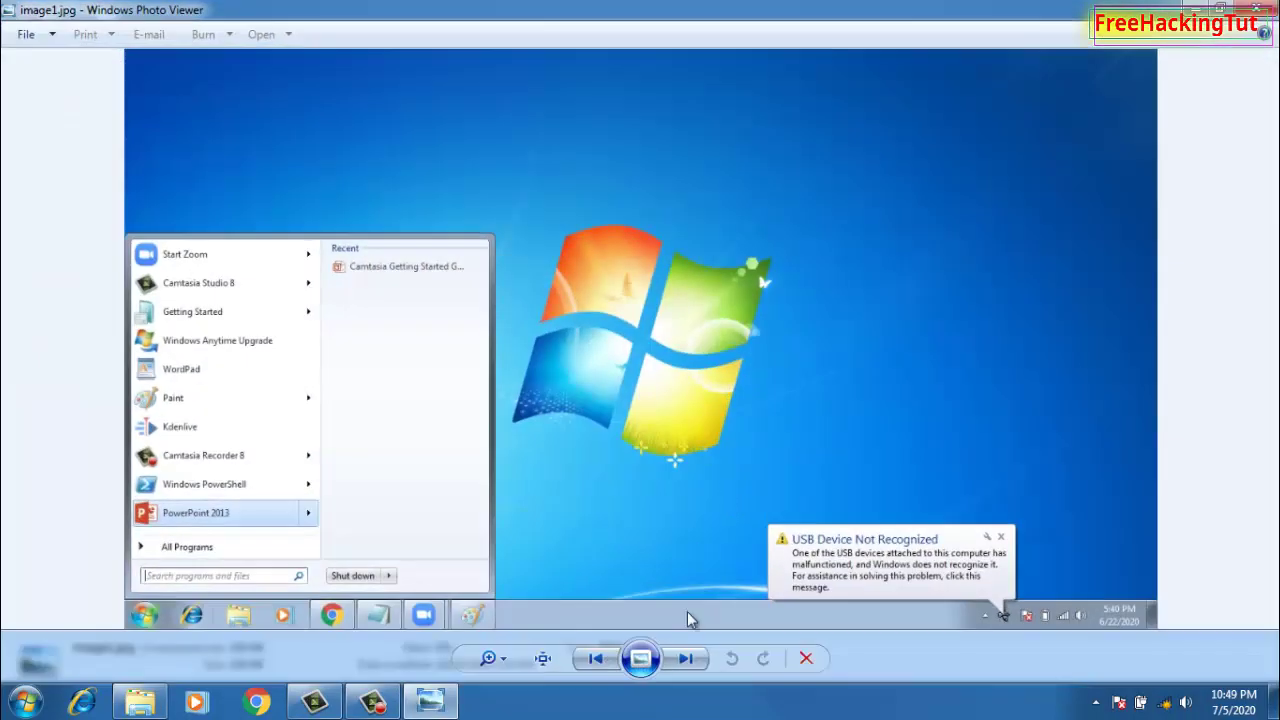
click(685, 660)
click(685, 660)
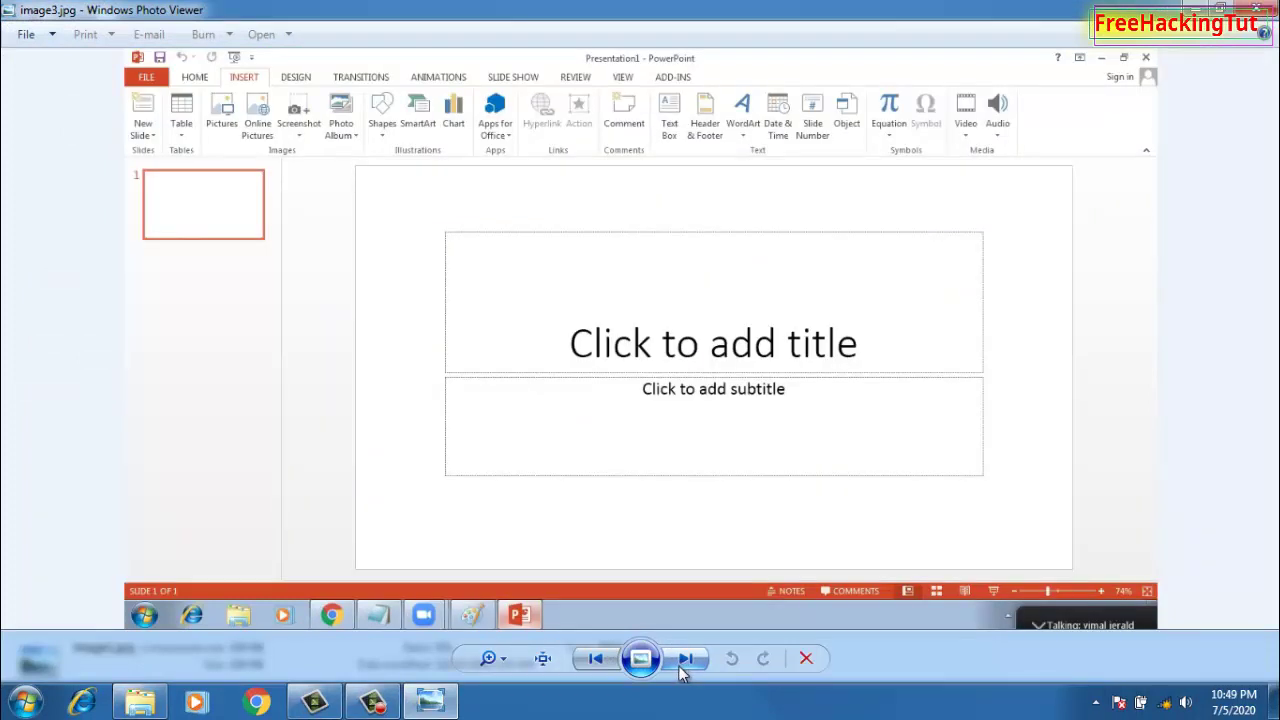
key(alt+F4)
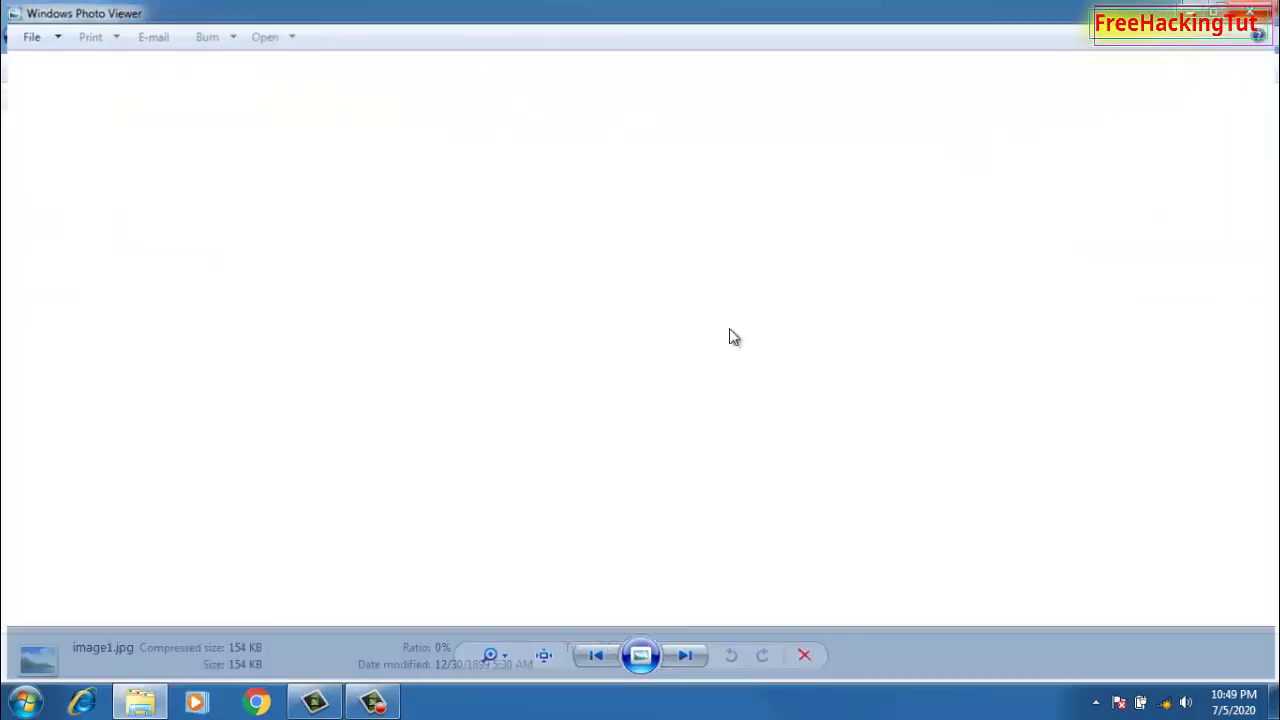
- Select and copy all six JPG images in the media folder
drag(910, 357, 191, 107)
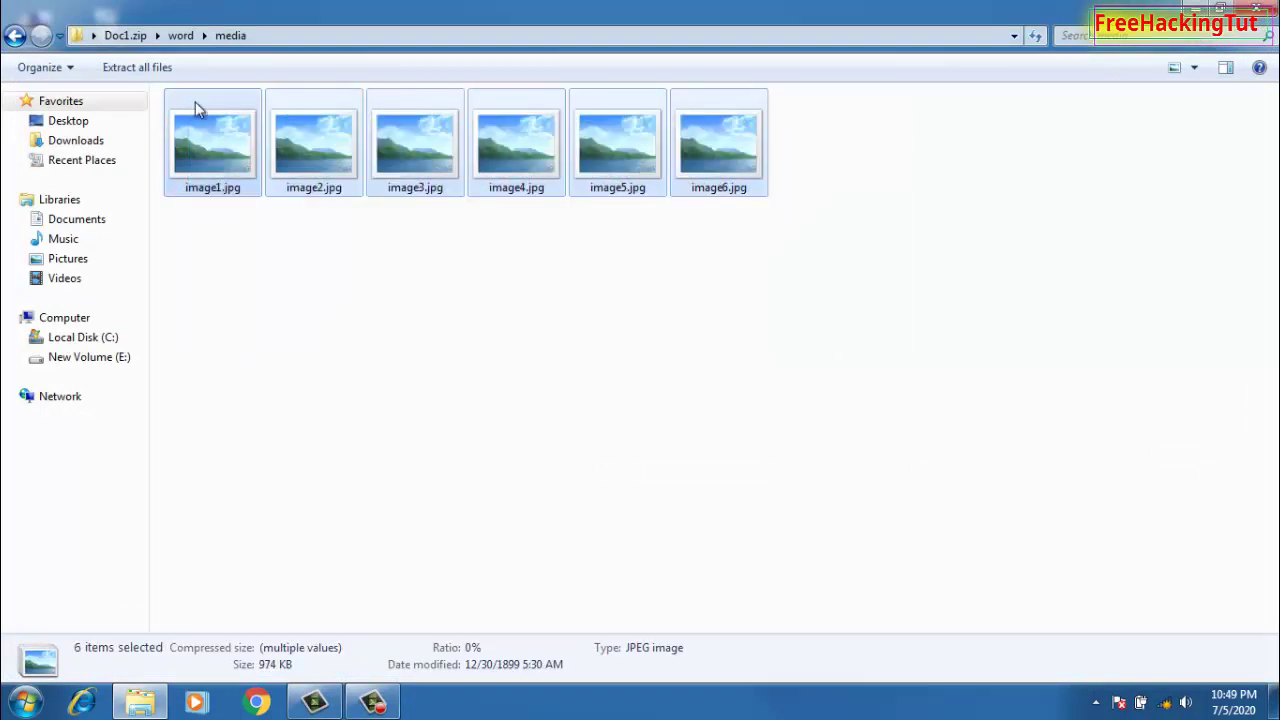
right_click(217, 141)
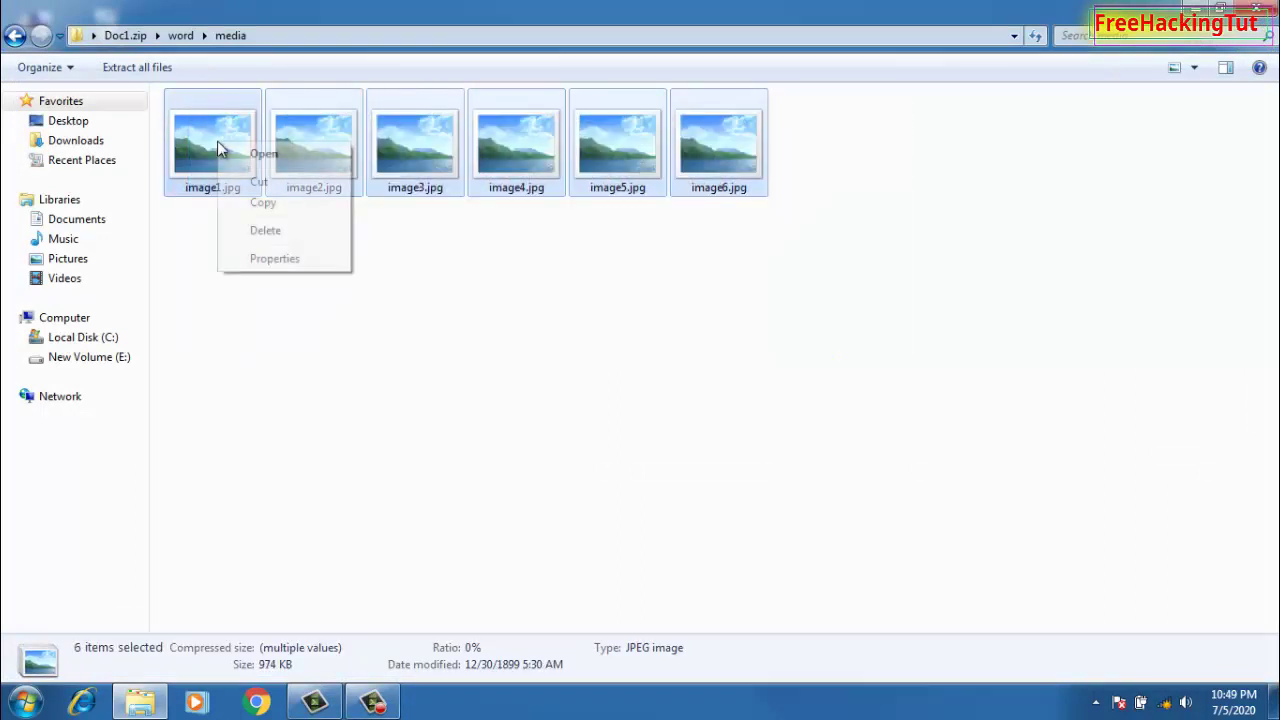
click(264, 203)
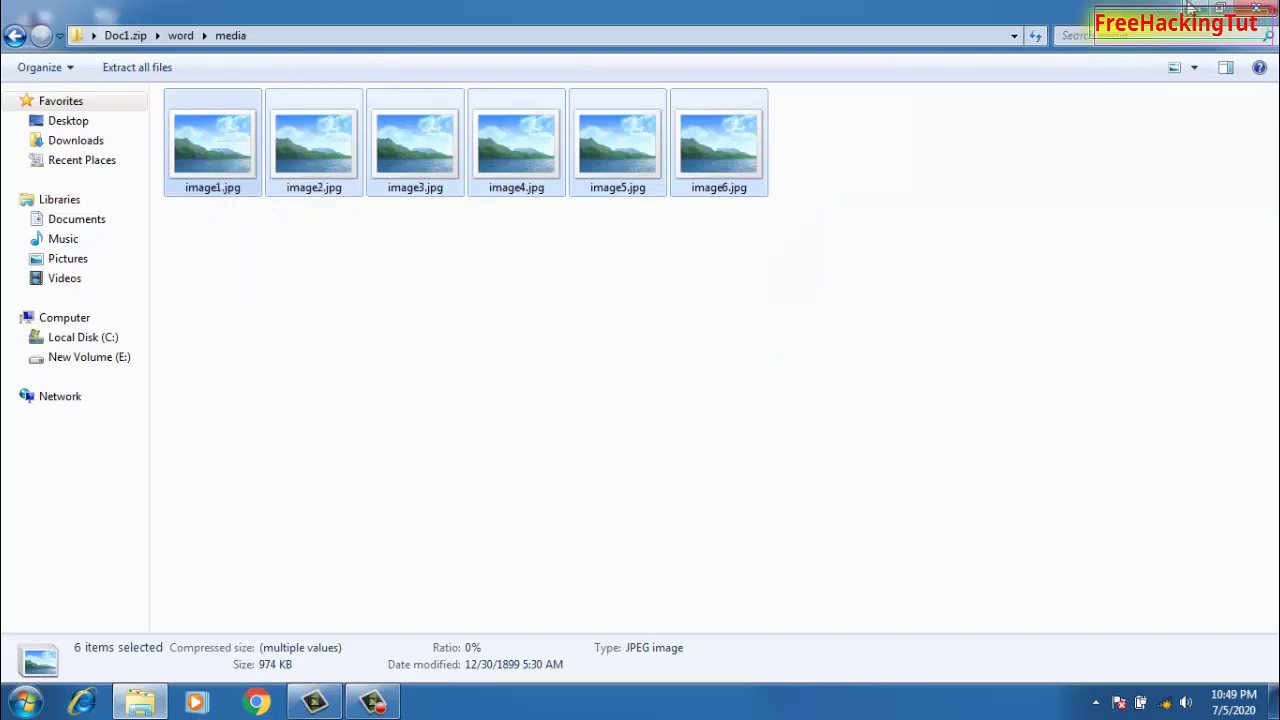
- Create 'New folder' on the desktop and paste the six images into it
click(1190, 9)
right_click(608, 176)
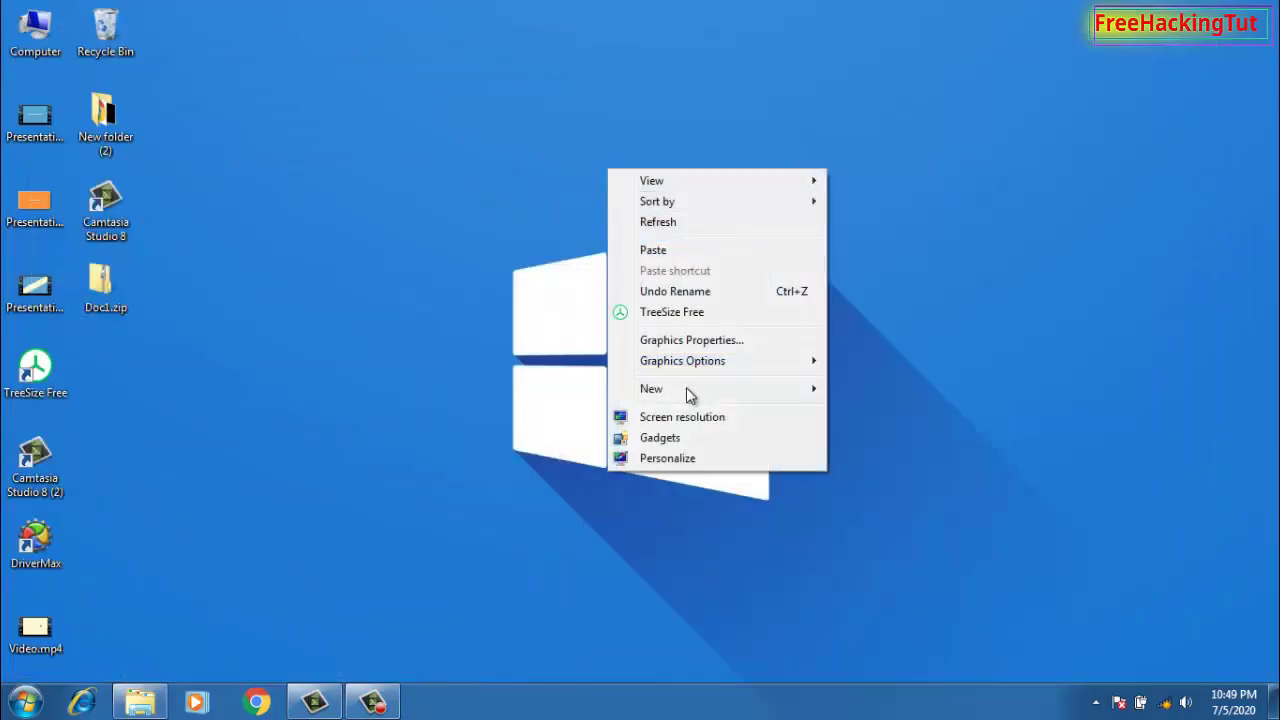
mouse_move(735, 393)
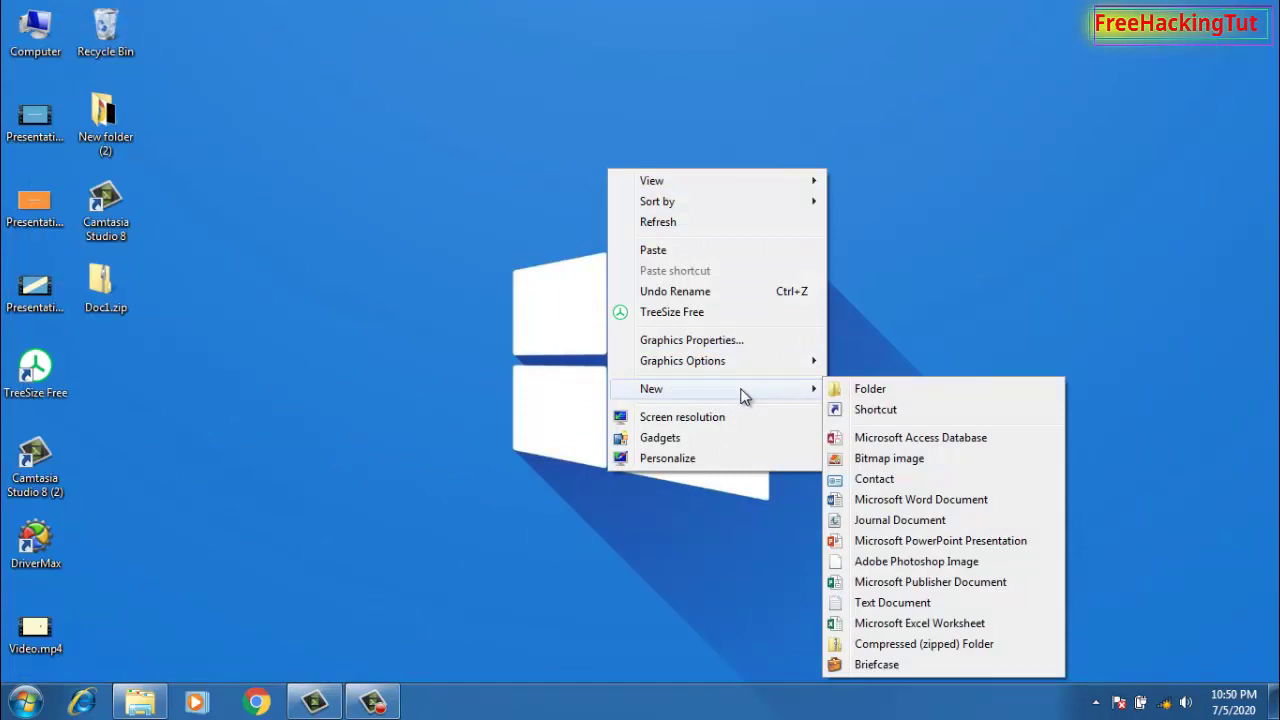
click(862, 390)
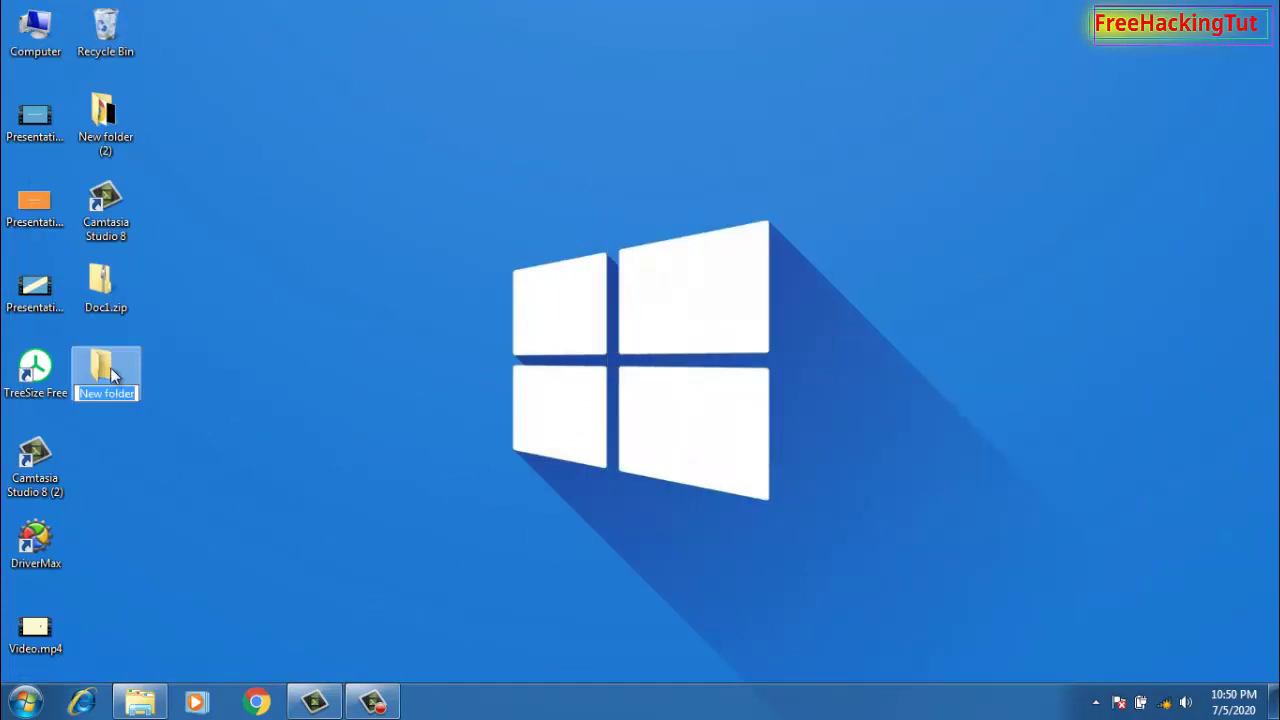
key(Return)
right_click(471, 247)
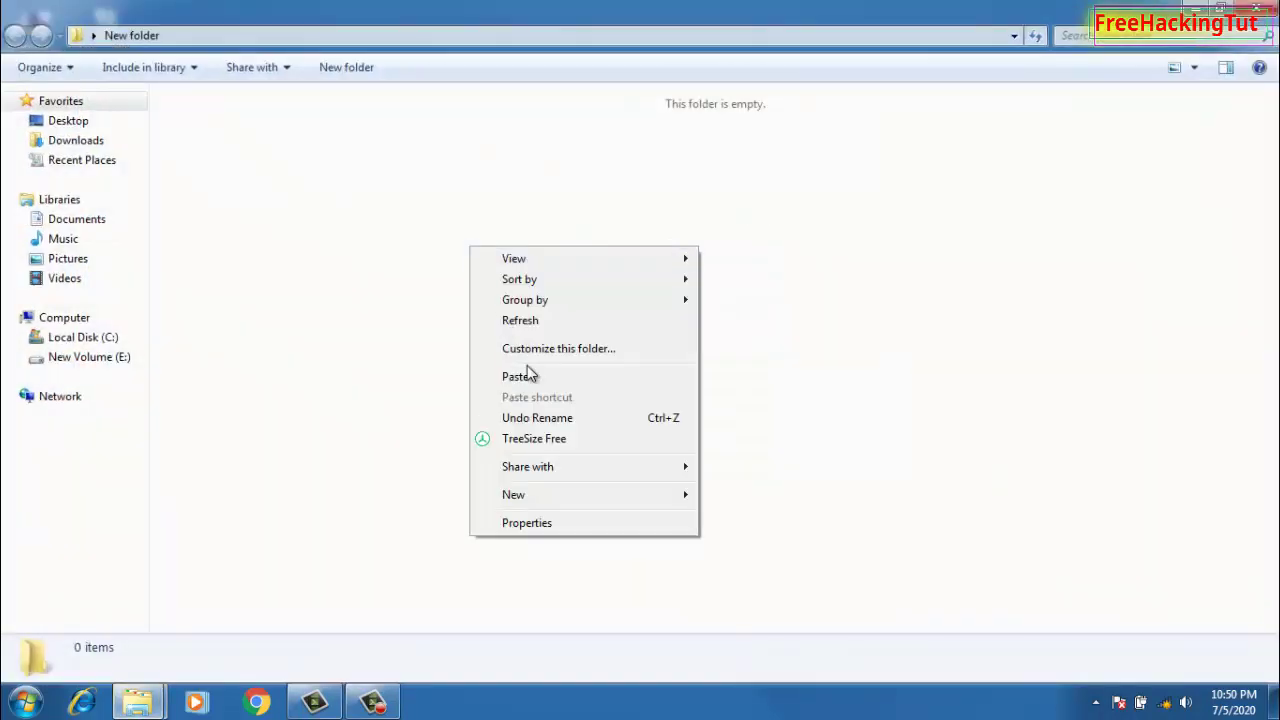
click(530, 380)
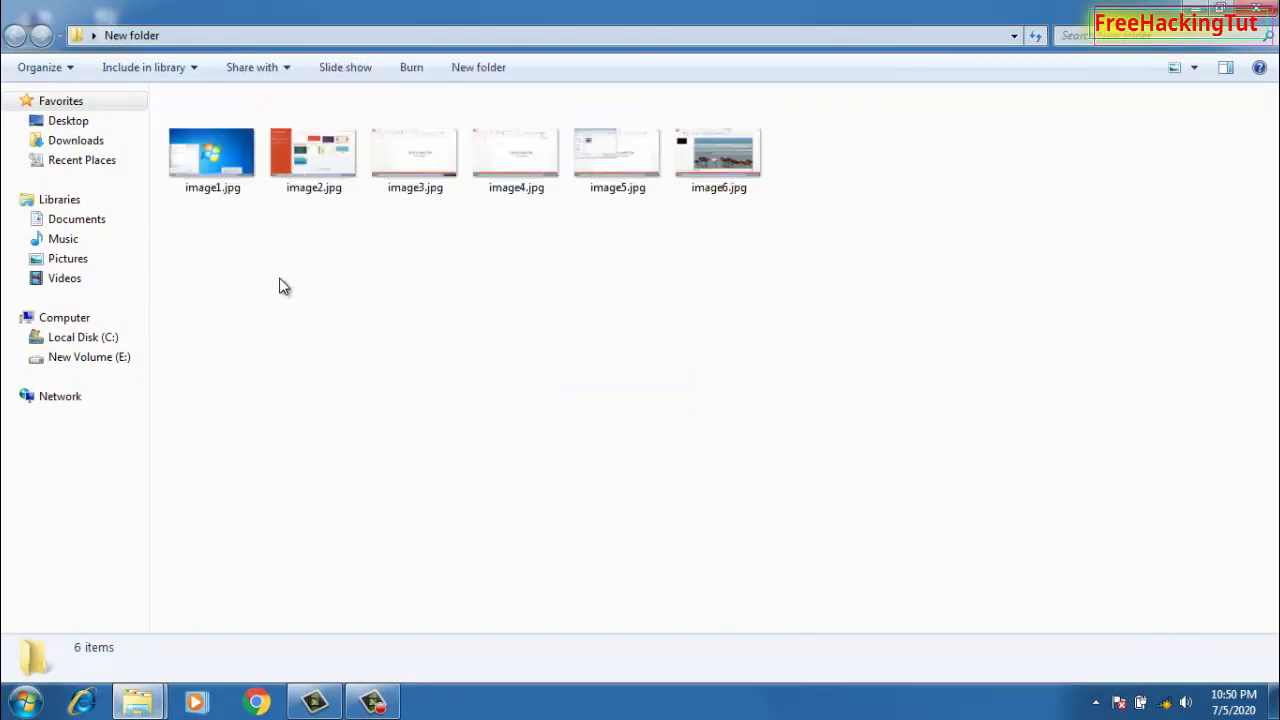
scroll(346, 329, up, 2)
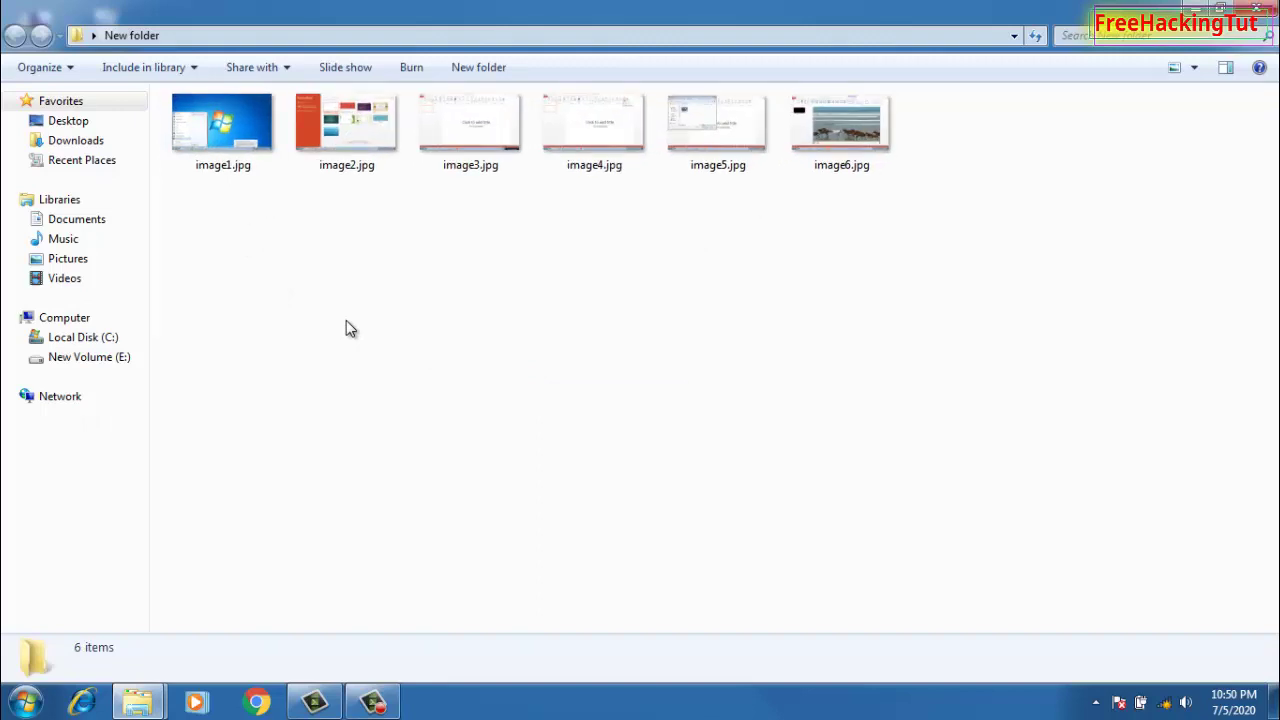
scroll(346, 324, up, 3)
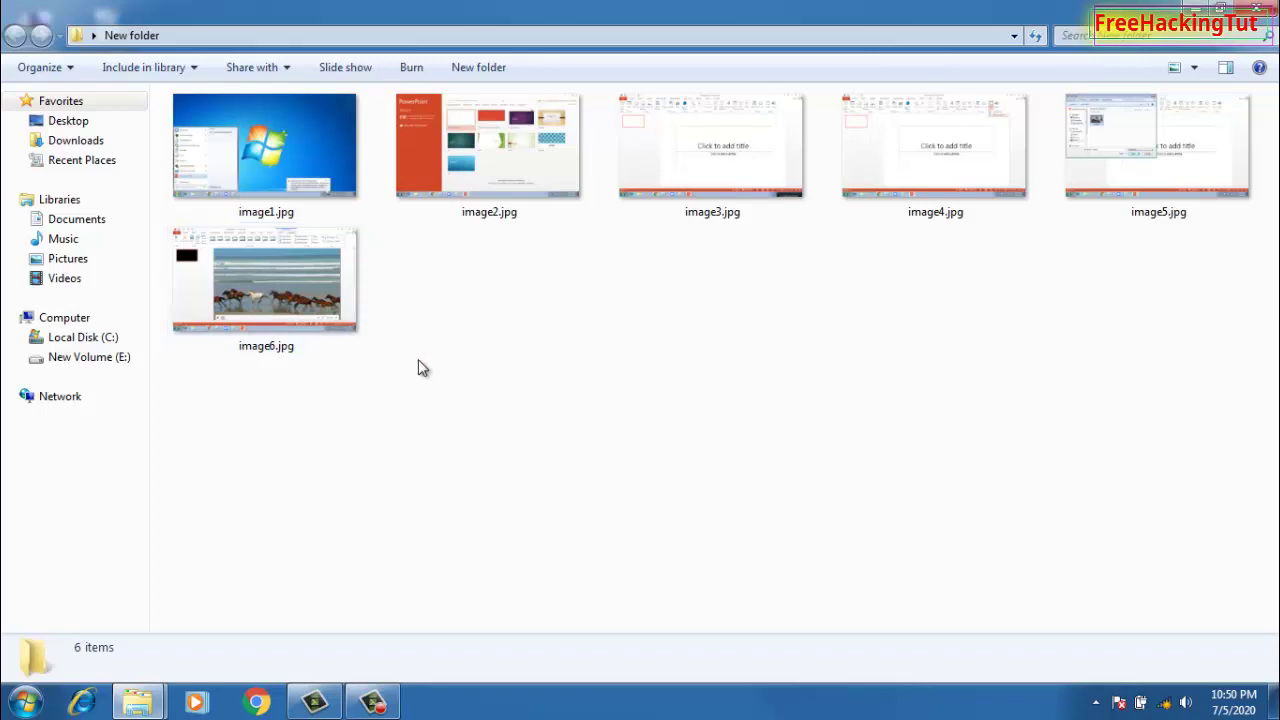
- Preview image1.jpg through image6.jpg in Photo Viewer, keep the current colour scheme, then close it
double_click(297, 163)
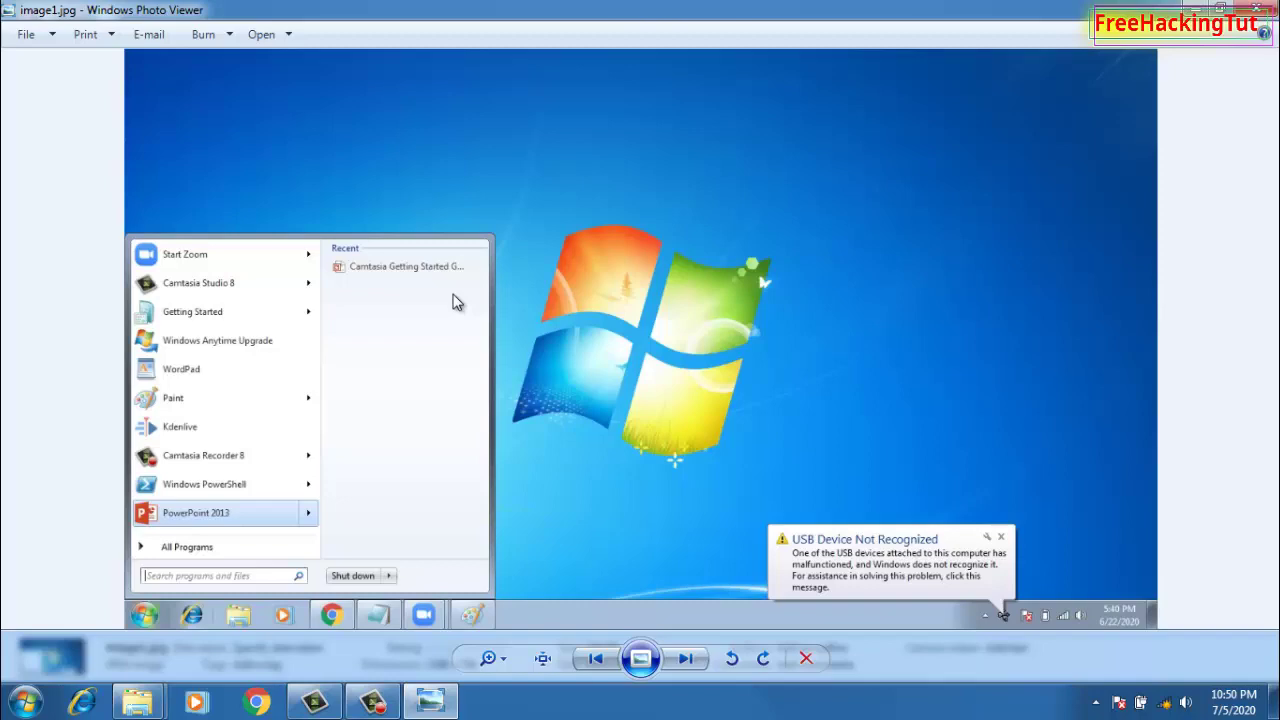
key(Right)
key(Right)
key(Right)
key(Right)
key(Right)
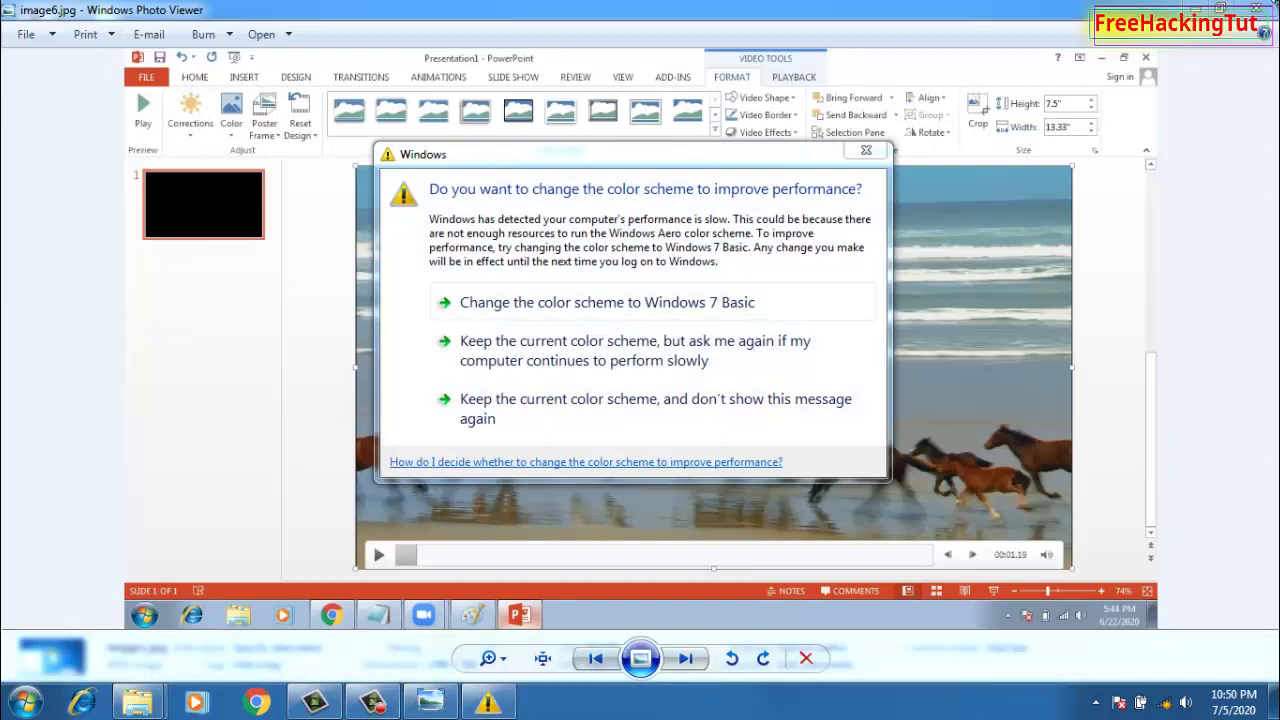
click(573, 417)
click(1256, 8)
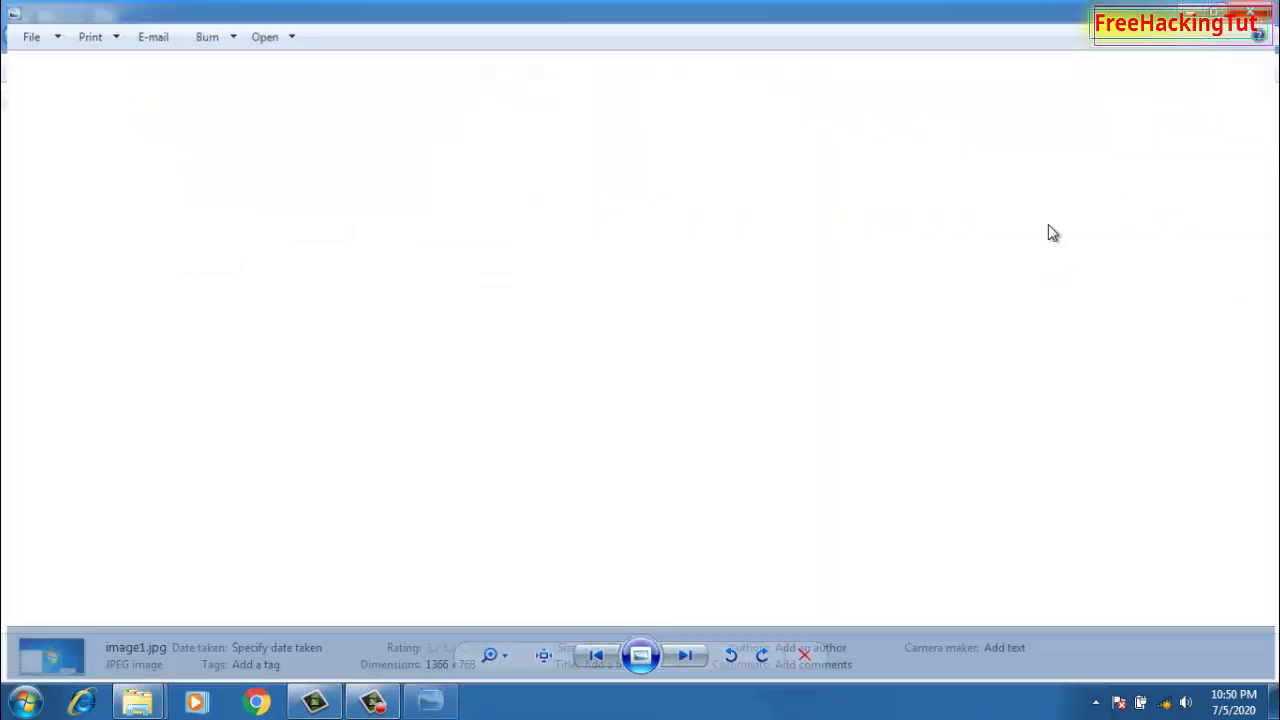